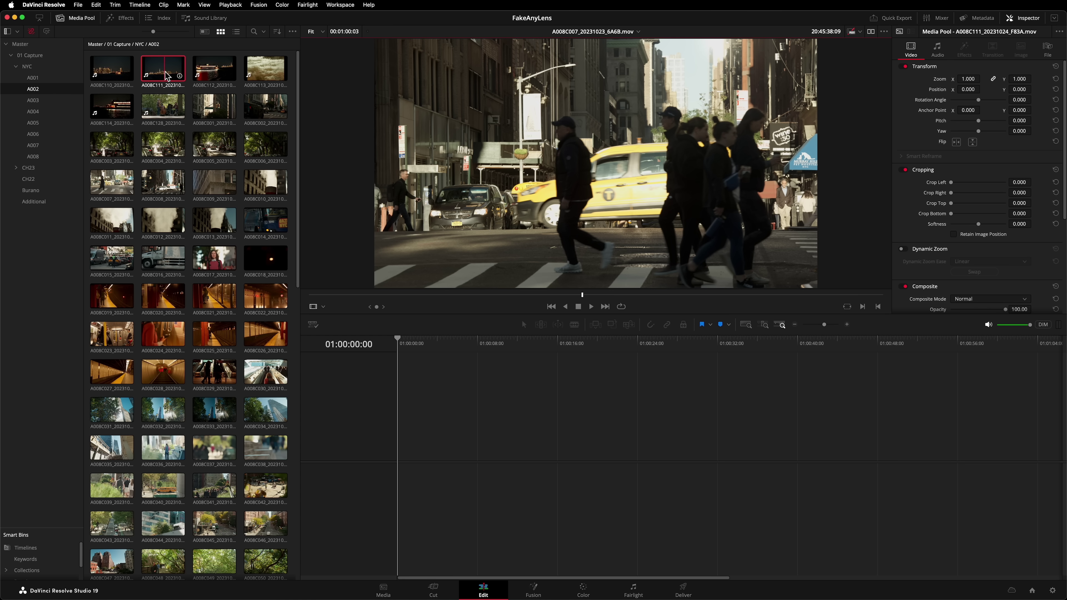
# - Show A001_C006_1219V7_001.mov's file details, down to its 2-channel Left/Right stereo audio configuration
pyautogui.rightClick(167, 76)
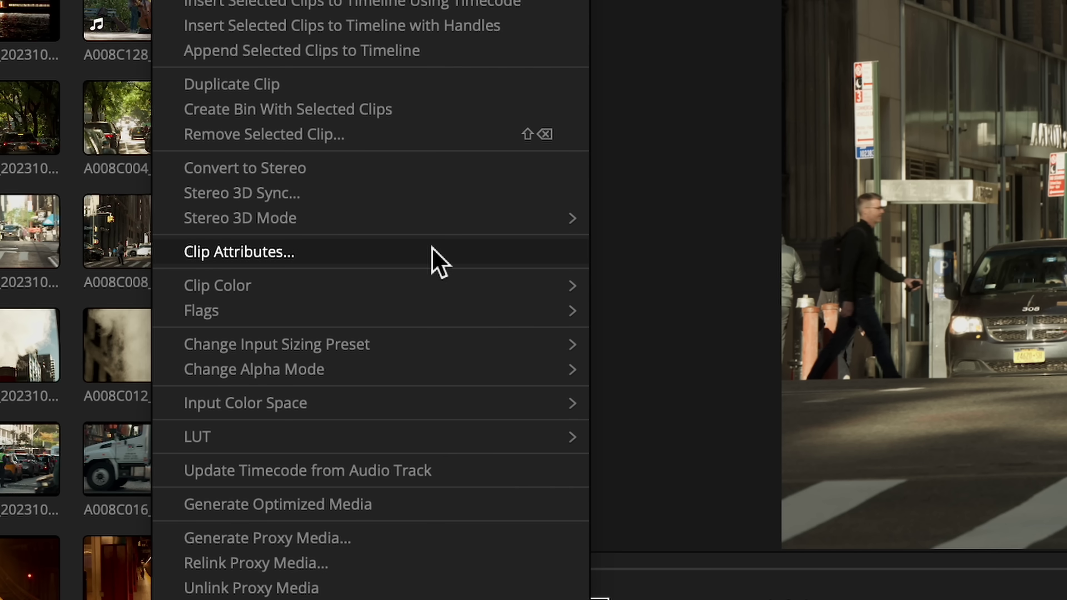
pyautogui.click(437, 261)
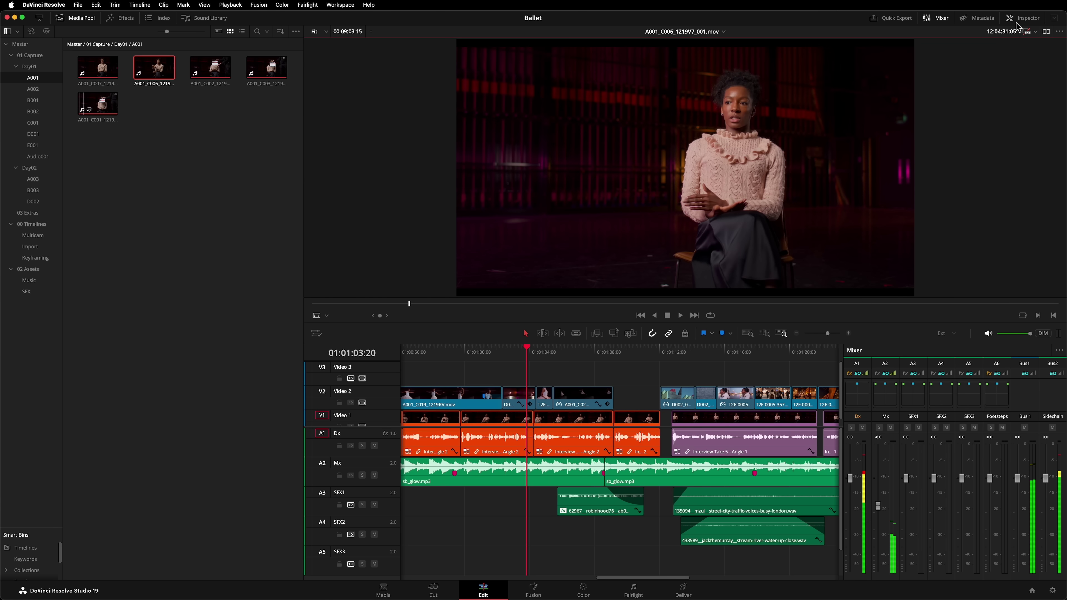
pyautogui.click(1021, 19)
pyautogui.click(1049, 48)
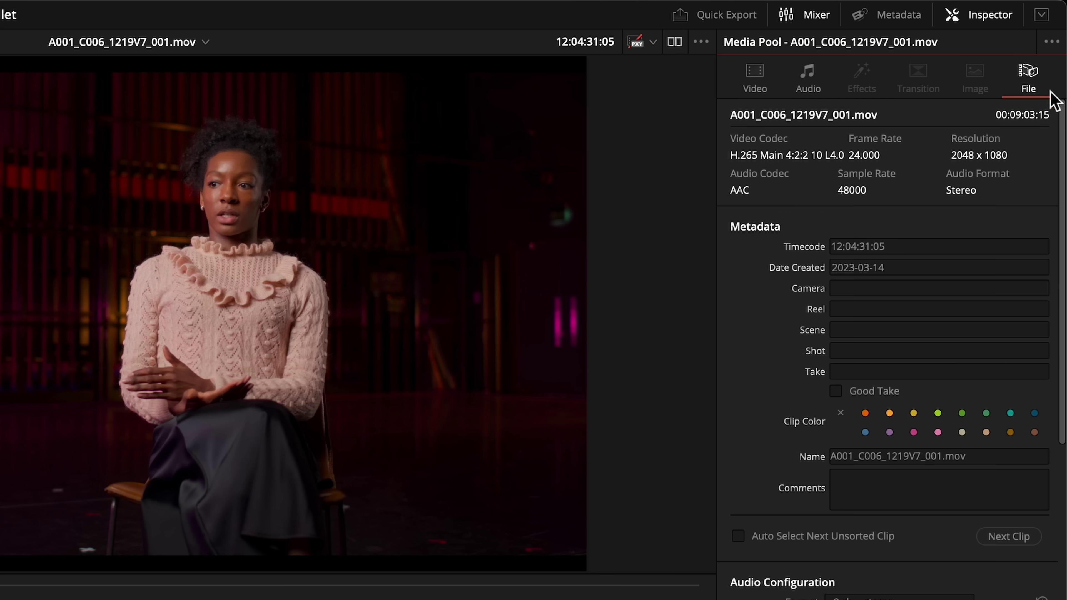
pyautogui.scroll(-6, 1062, 126)
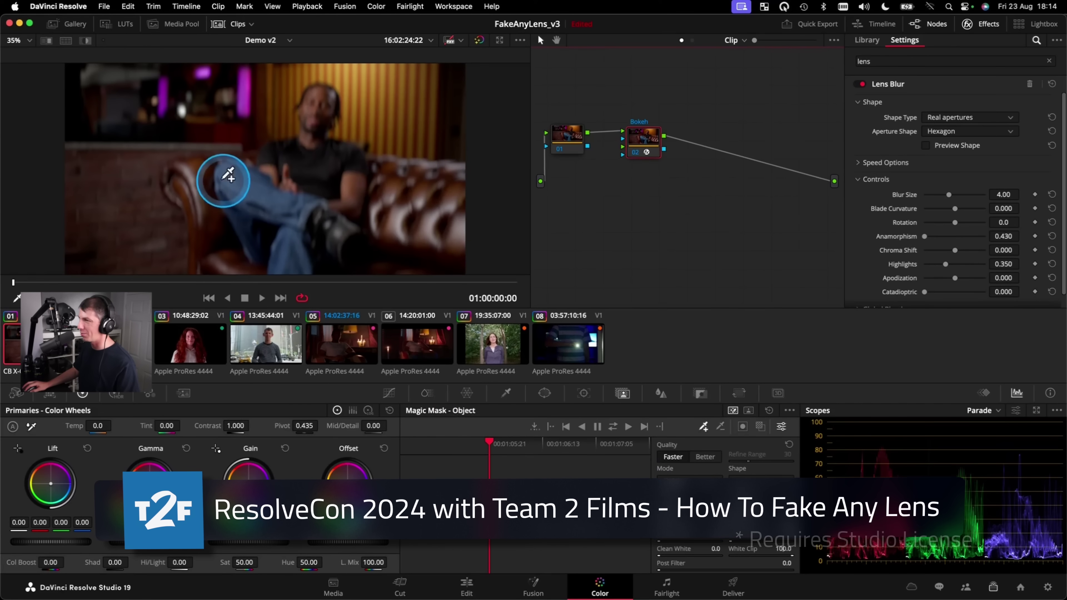
# - Paint Magic Mask strokes across the subject and around the head to isolate them
pyautogui.moveTo(220, 184)
pyautogui.mouseDown()
pyautogui.moveTo(300, 164)
pyautogui.moveTo(321, 215)
pyautogui.mouseUp()
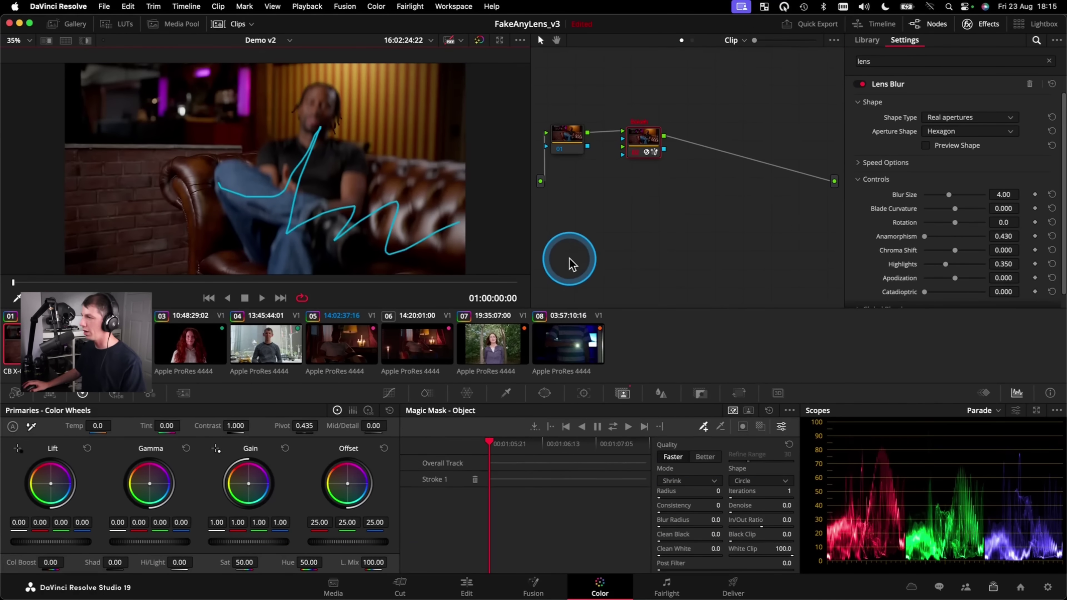
pyautogui.click(742, 427)
pyautogui.click(579, 276)
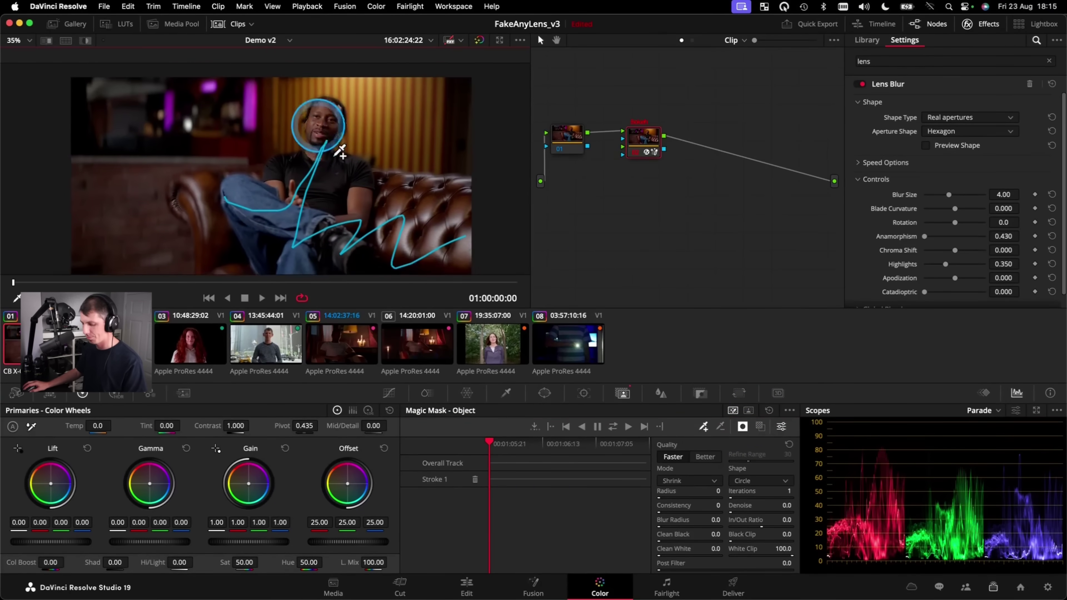
pyautogui.scroll(5, 635, 214)
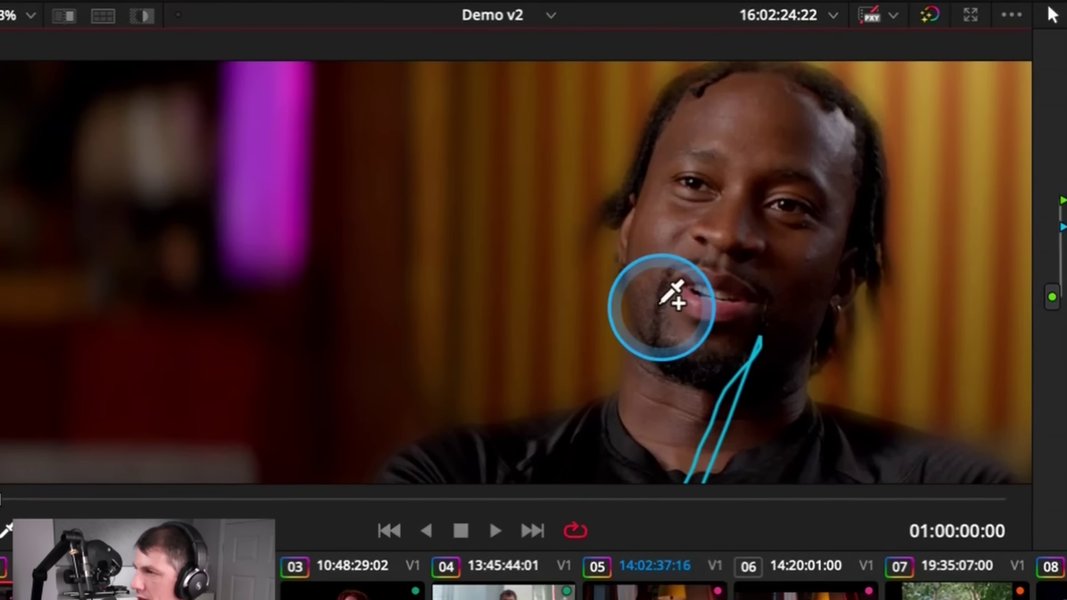
pyautogui.scroll(2, 555, 281)
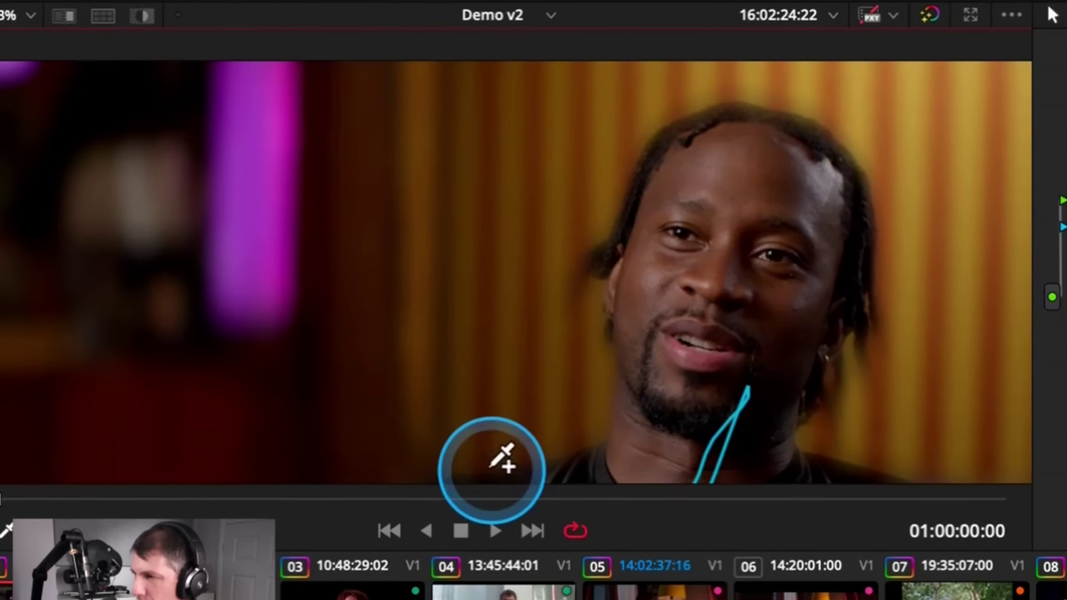
pyautogui.moveTo(500, 470)
pyautogui.mouseDown()
pyautogui.moveTo(536, 462)
pyautogui.moveTo(635, 416)
pyautogui.mouseUp()
pyautogui.moveTo(611, 159)
pyautogui.mouseDown()
pyautogui.moveTo(848, 93)
pyautogui.moveTo(857, 277)
pyautogui.moveTo(798, 407)
pyautogui.mouseUp()
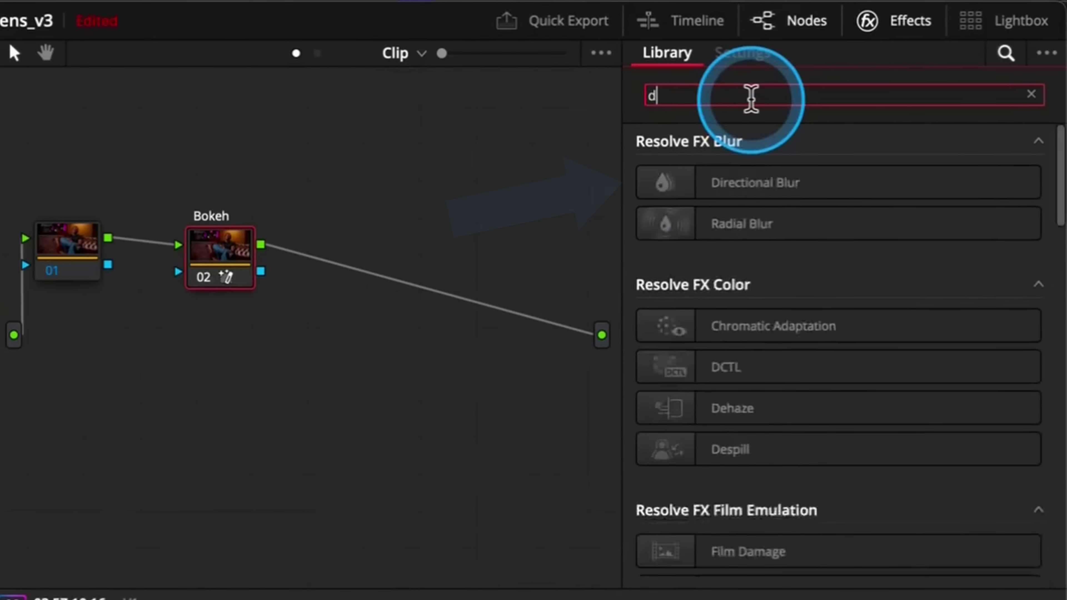
# - Apply Defocus Background to the DeFocus node and extend the mask stroke around the head
pyautogui.write('efo')
pyautogui.moveTo(762, 200); pyautogui.dragTo(214, 256)
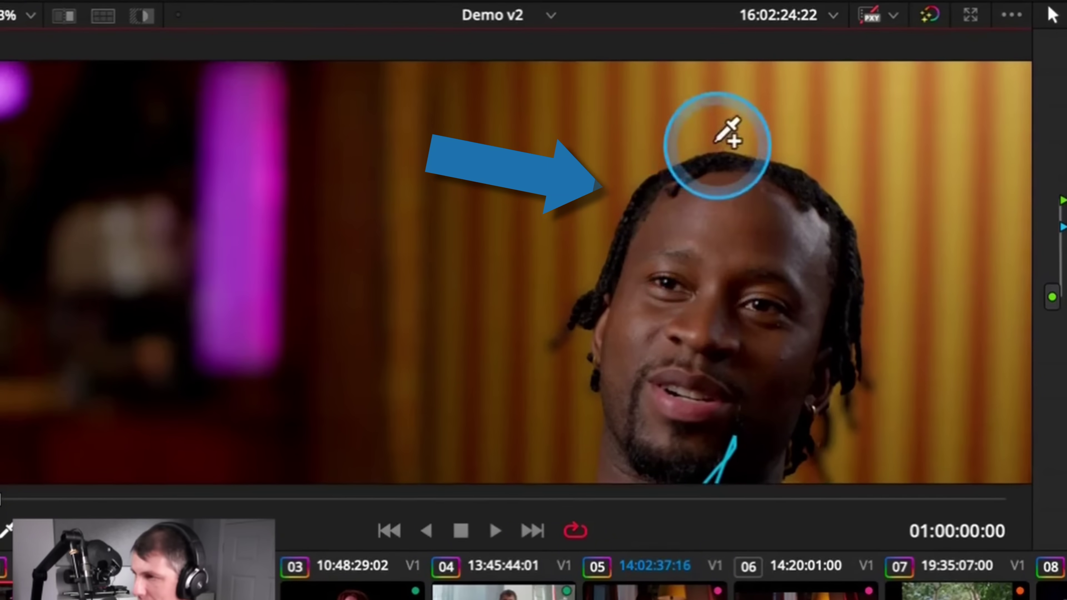
pyautogui.moveTo(688, 181)
pyautogui.mouseDown()
pyautogui.moveTo(783, 188)
pyautogui.moveTo(859, 344)
pyautogui.moveTo(911, 237)
pyautogui.mouseUp()
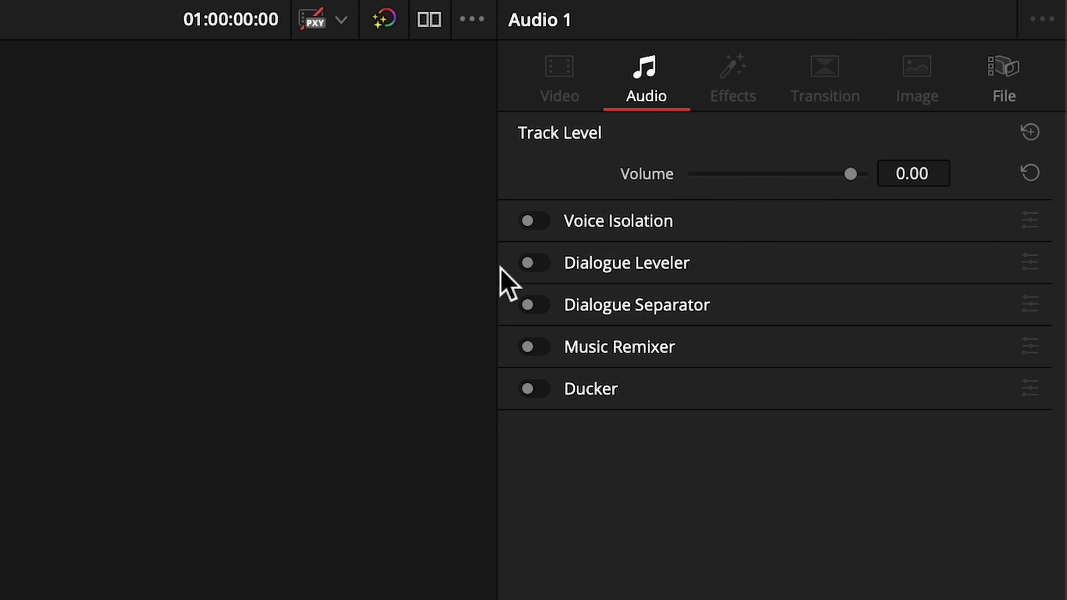
# - Enable Voice Isolation and play the clip, then turn on Dialogue Separator for Audio 1
pyautogui.click(818, 110)
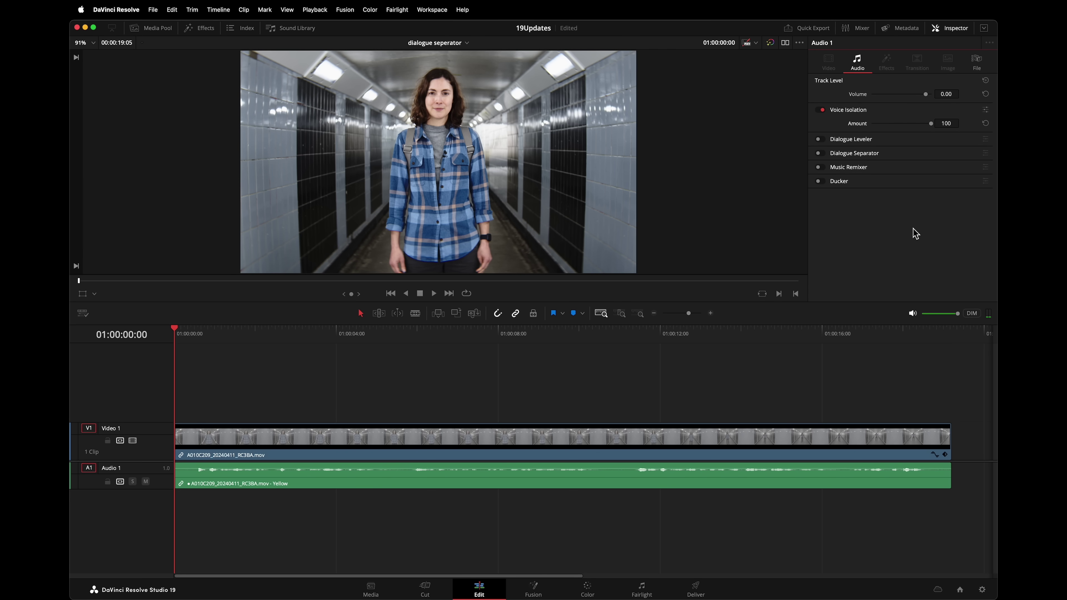
pyautogui.press('space')
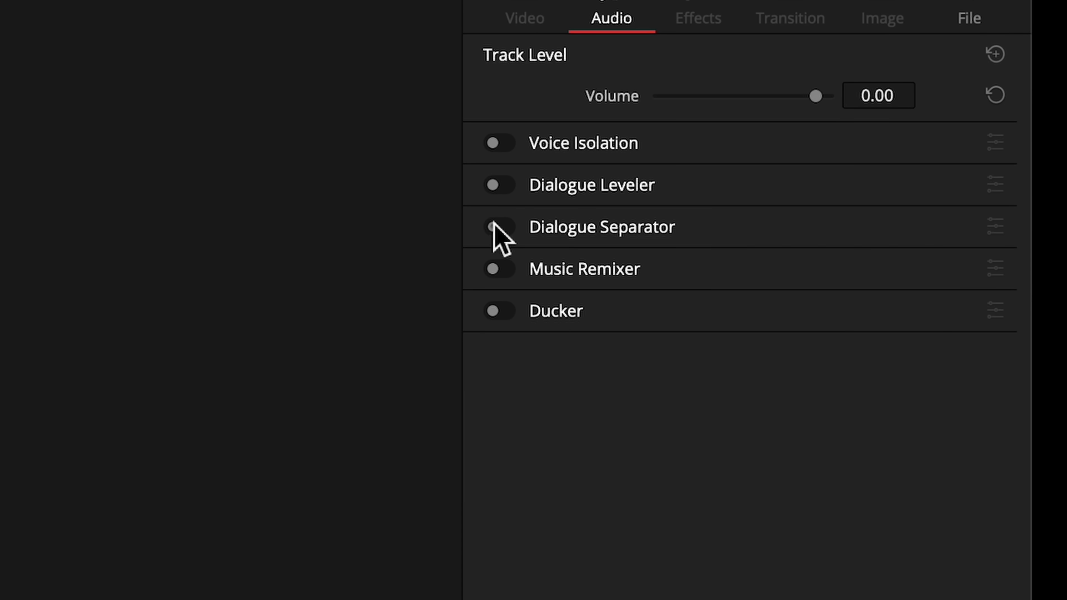
pyautogui.click(500, 227)
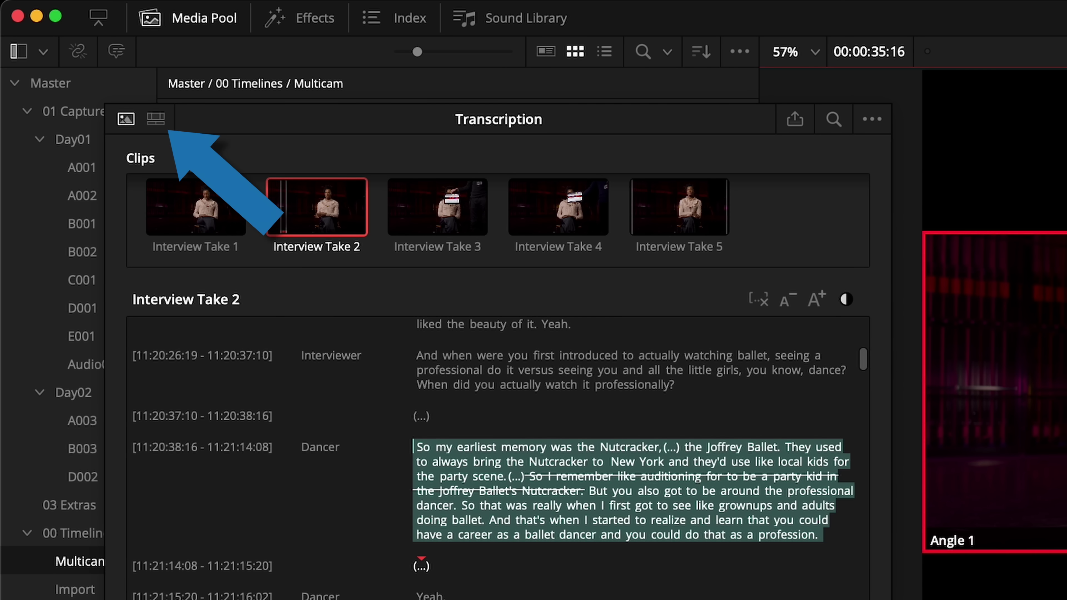
# - Show the timeline transcript and select the sentence about first seeing grownups doing ballet
pyautogui.click(156, 120)
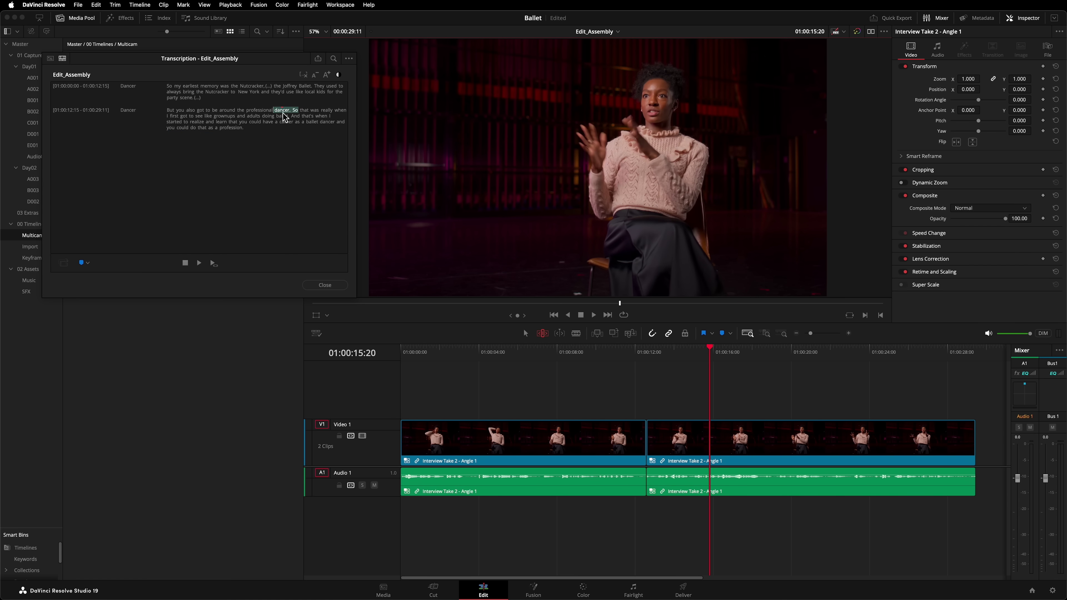
pyautogui.tripleClick(291, 119)
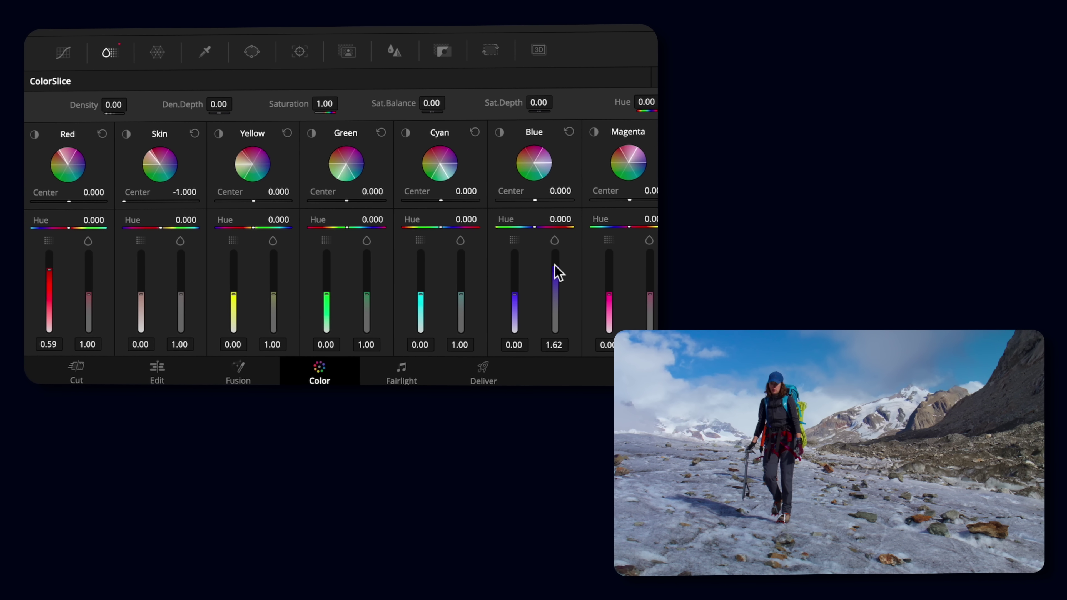
# - Drag the ColorSlice Blue vector's second level up to 1.62
pyautogui.moveTo(555, 276); pyautogui.dragTo(515, 286)
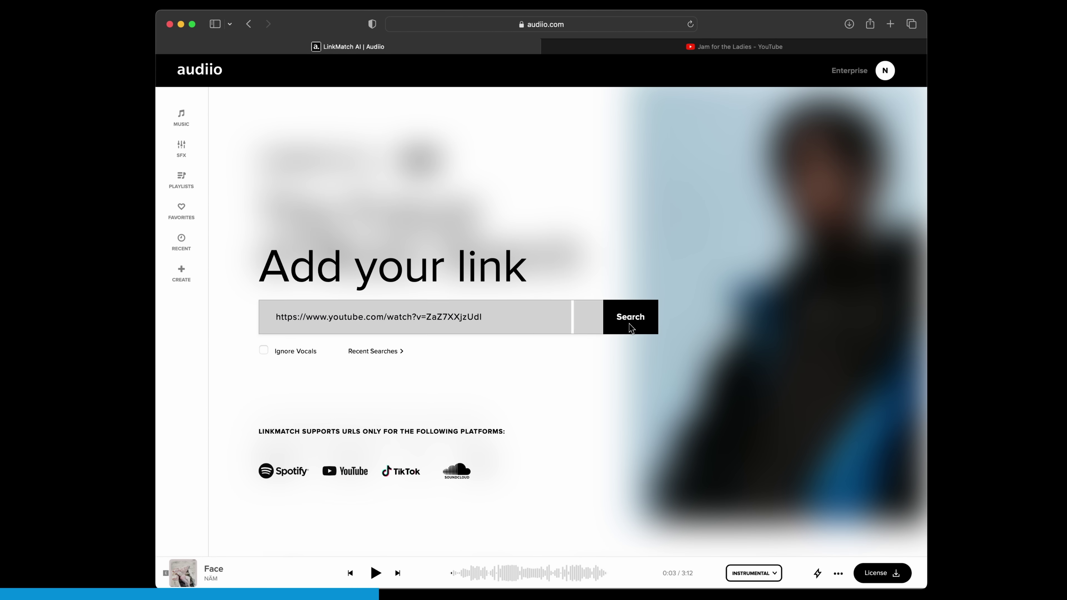
# - Search LinkMatch AI for music matching the pasted YouTube link
pyautogui.click(632, 328)
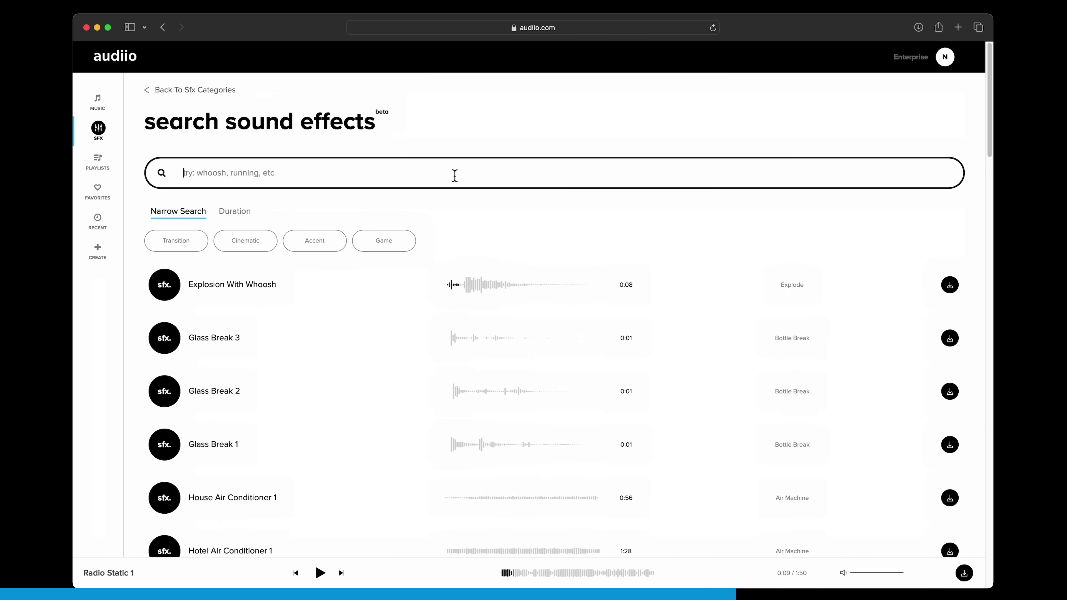
# - Search SFX for radio static, then list the Face track's separate elements in Best Of Summer
pyautogui.press('Return')
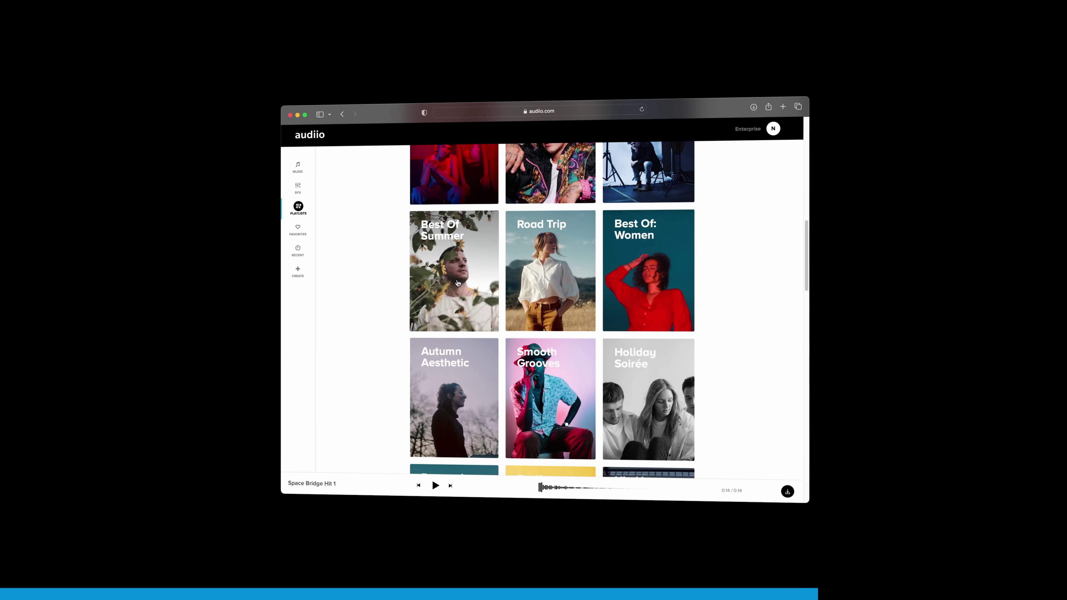
pyautogui.click(458, 283)
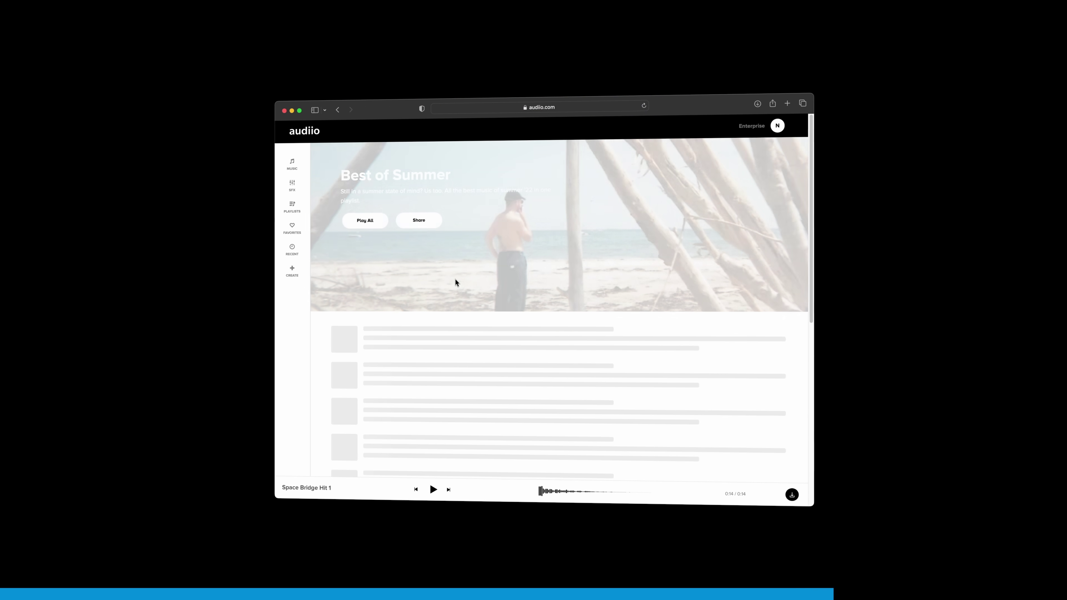
pyautogui.moveTo(819, 282); pyautogui.dragTo(838, 479)
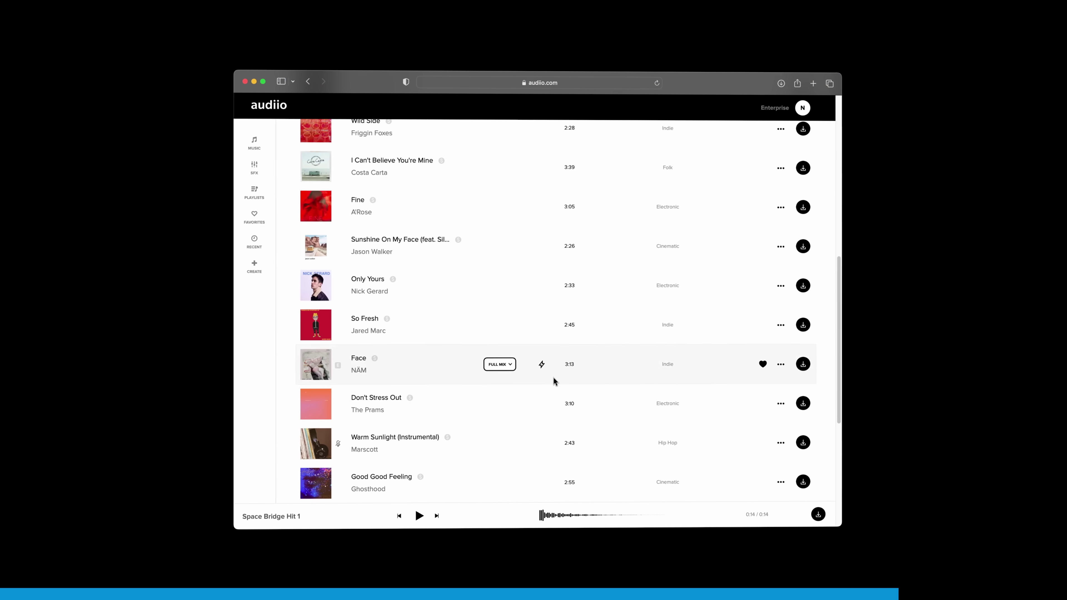
pyautogui.click(504, 362)
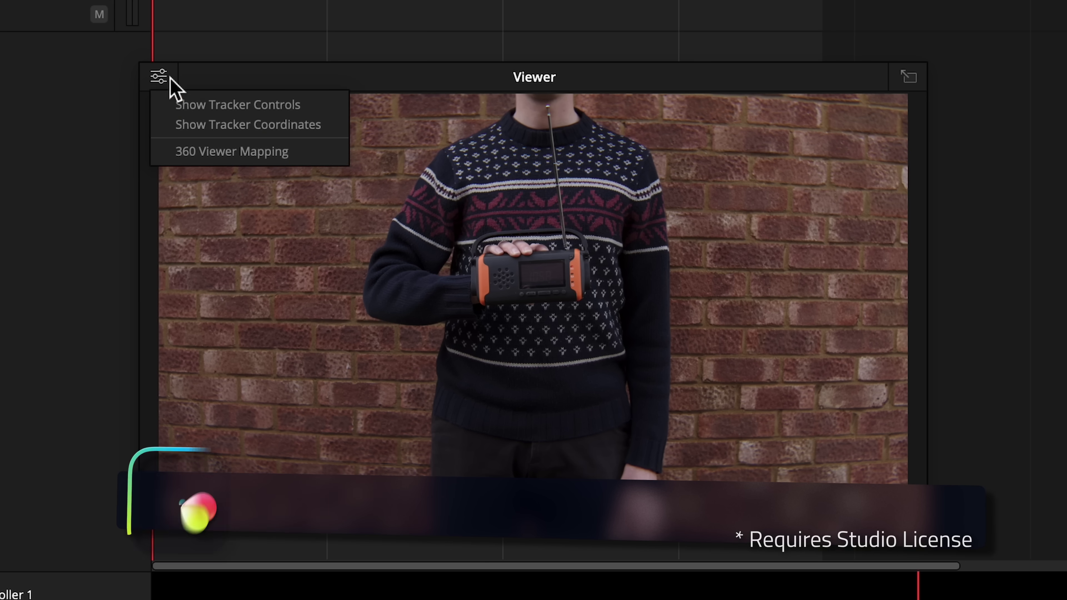
# - Show tracker controls in the viewer and generate IntelliTrack pan data for the radio
pyautogui.click(197, 103)
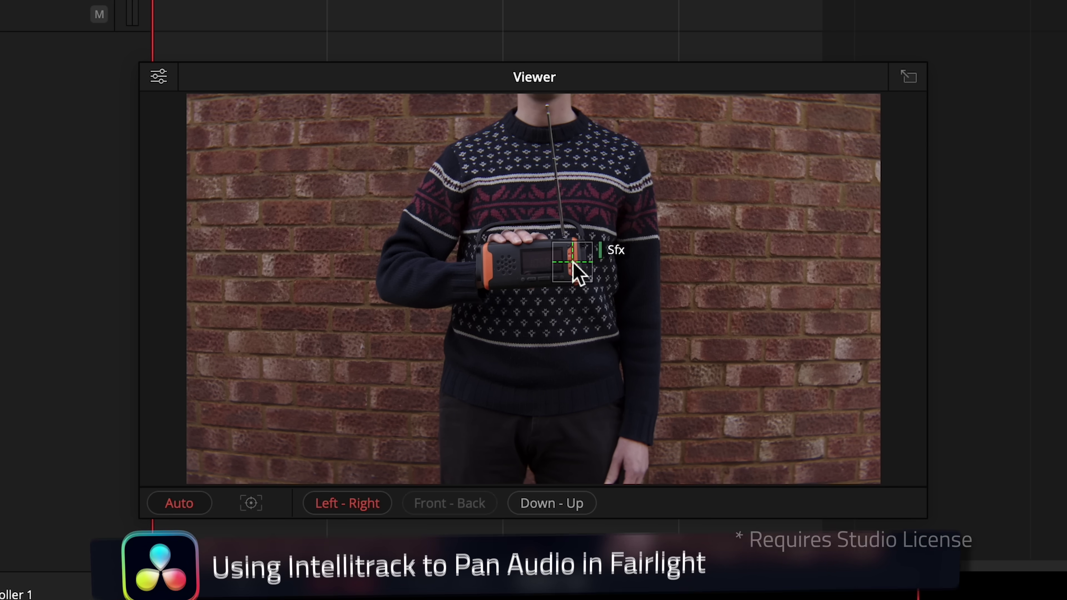
pyautogui.click(256, 502)
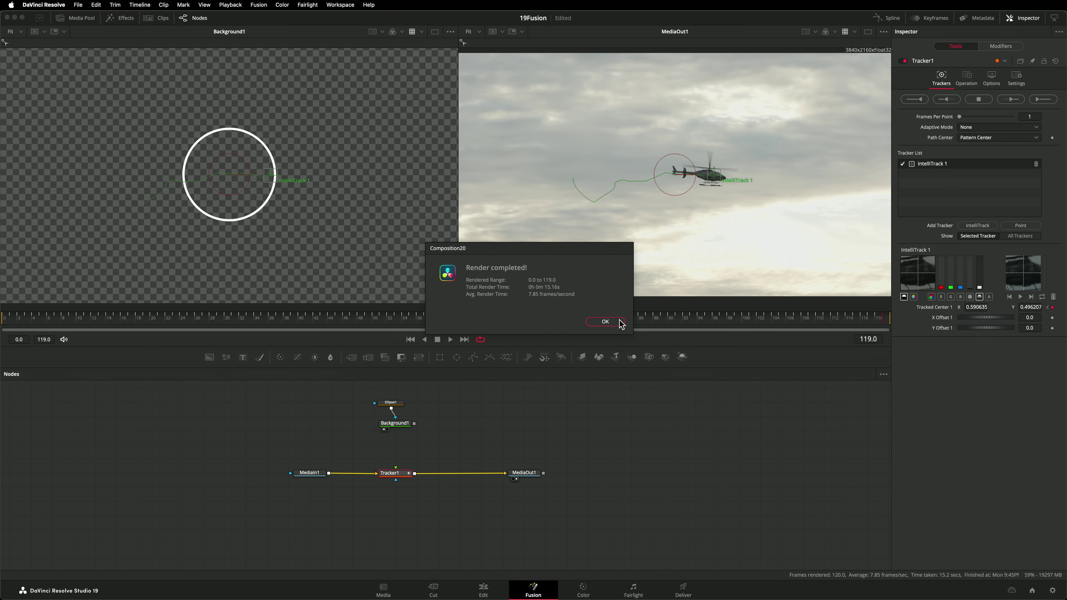
# - Dismiss the Render completed notice once the helicopter track finishes
pyautogui.click(607, 322)
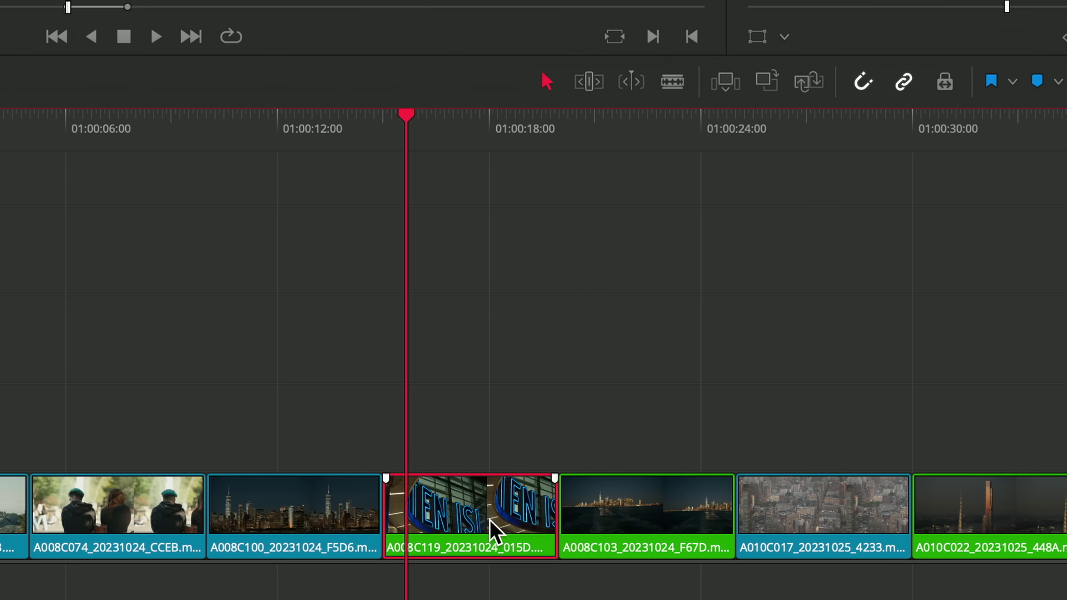
# - Create a referenced composition from the A008C119 clip
pyautogui.rightClick(491, 529)
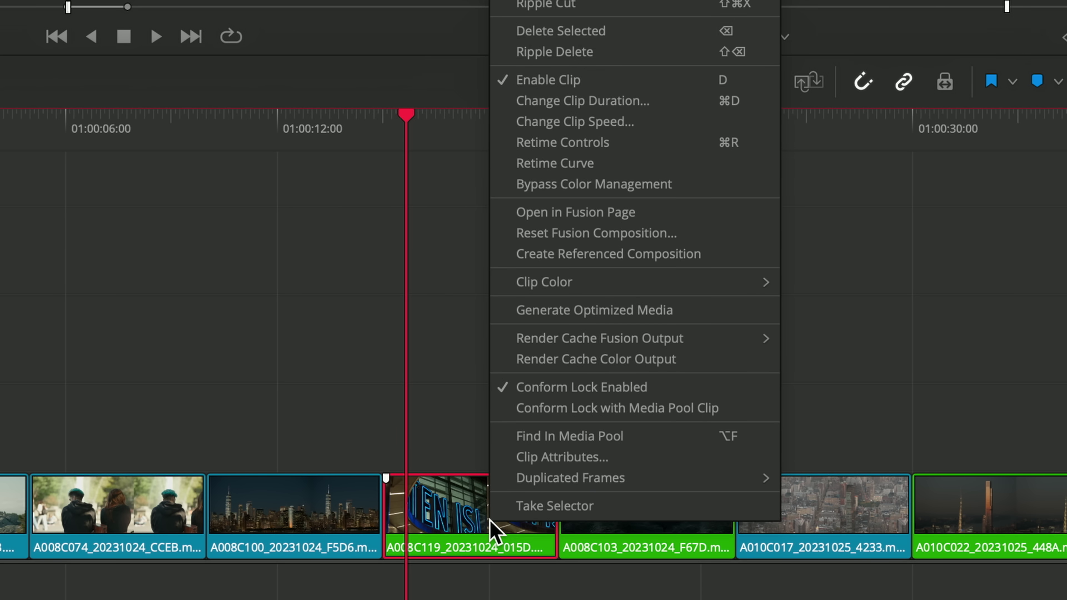
pyautogui.click(651, 264)
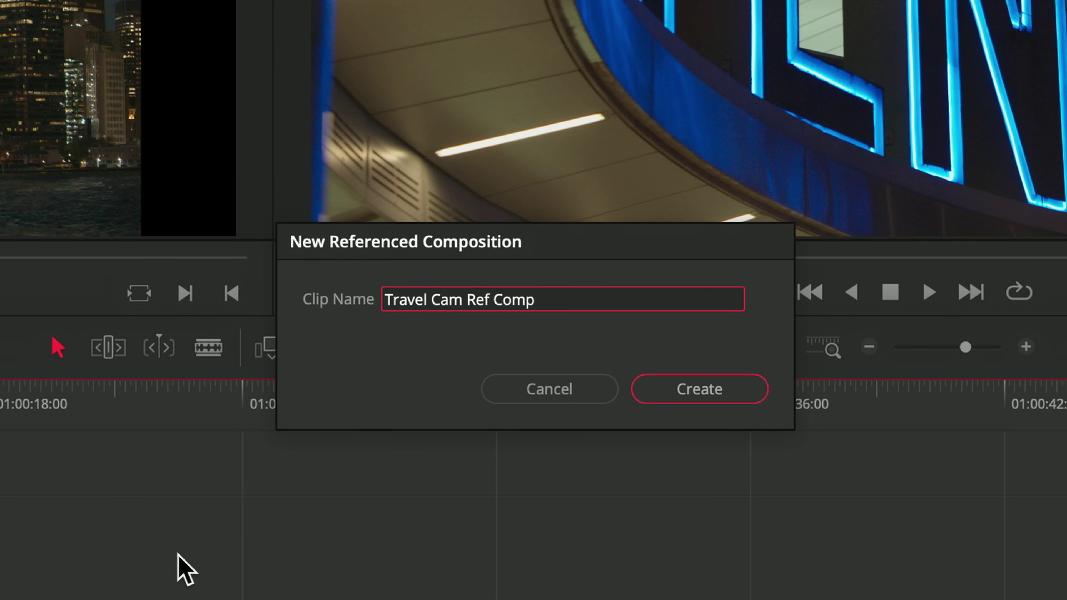
pyautogui.press('Return')
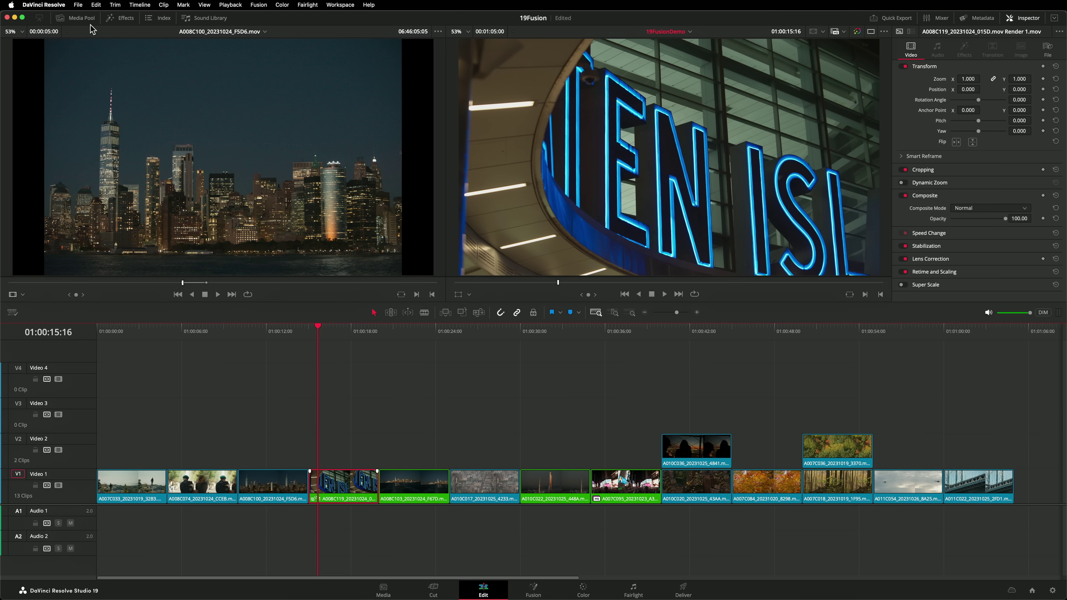
# - Create a SplitScreen Ref referenced composition from the chosen clips in the media bins
pyautogui.click(82, 18)
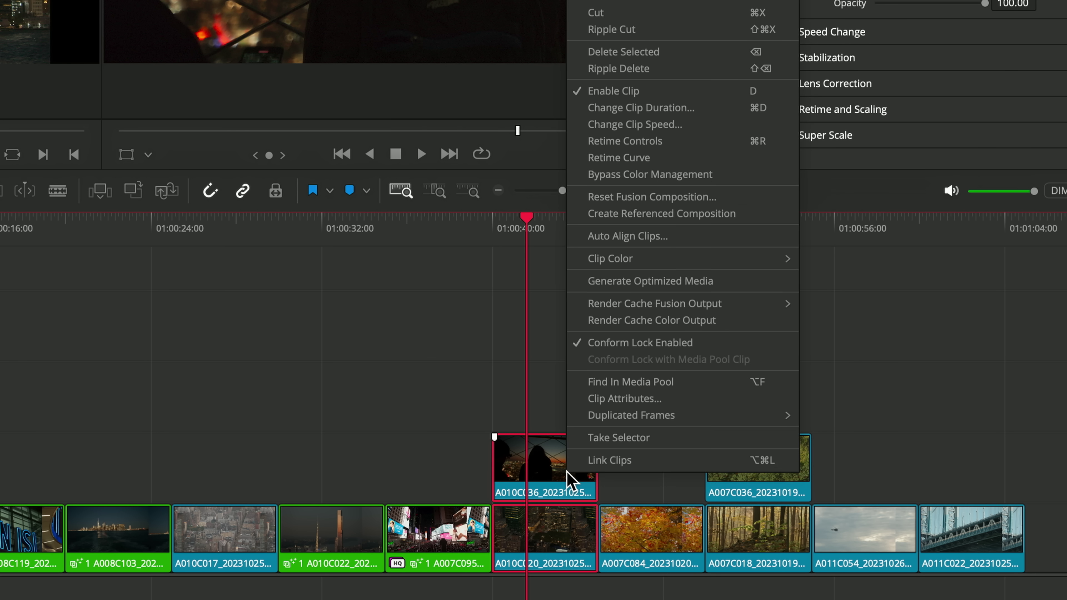
pyautogui.click(657, 219)
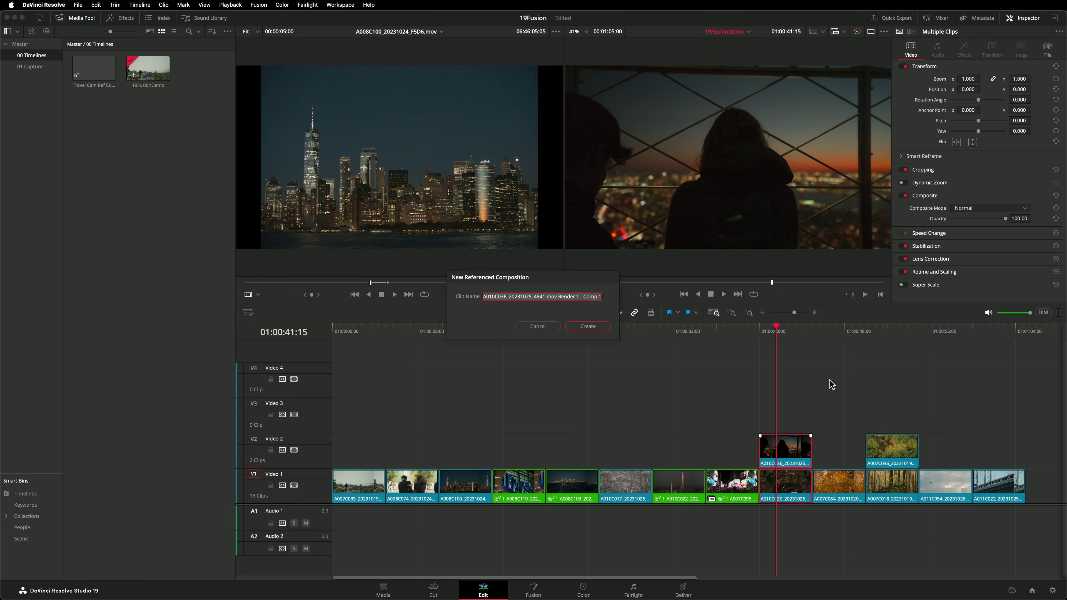
pyautogui.write('SplitScreen Ref Comp')
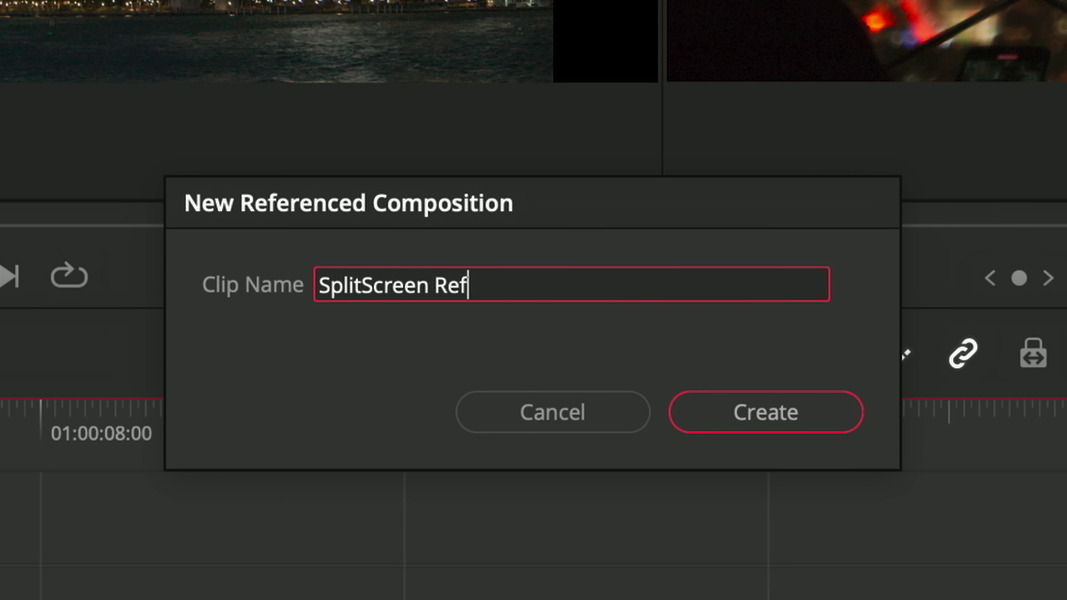
pyautogui.press('Return')
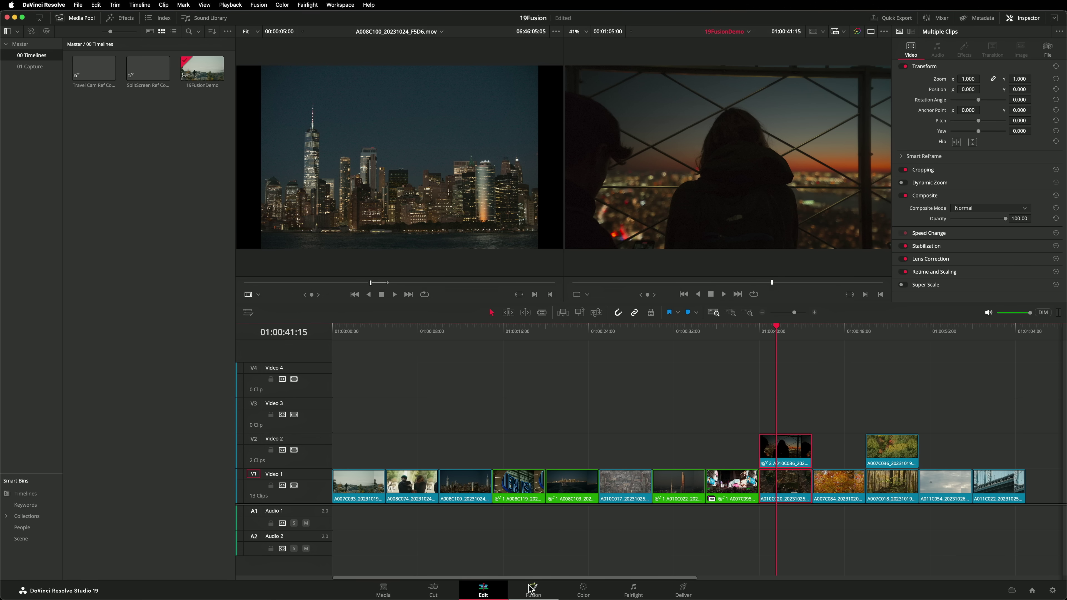
# - Open the clip's composition in Fusion, then play and stop the split-screen clip
pyautogui.click(532, 589)
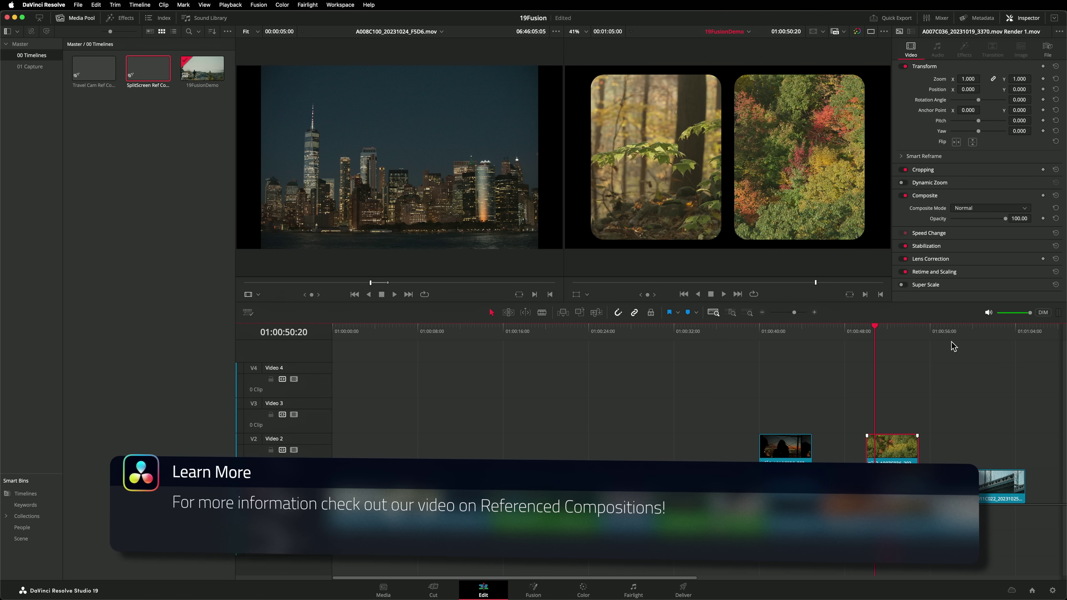
pyautogui.press('space')
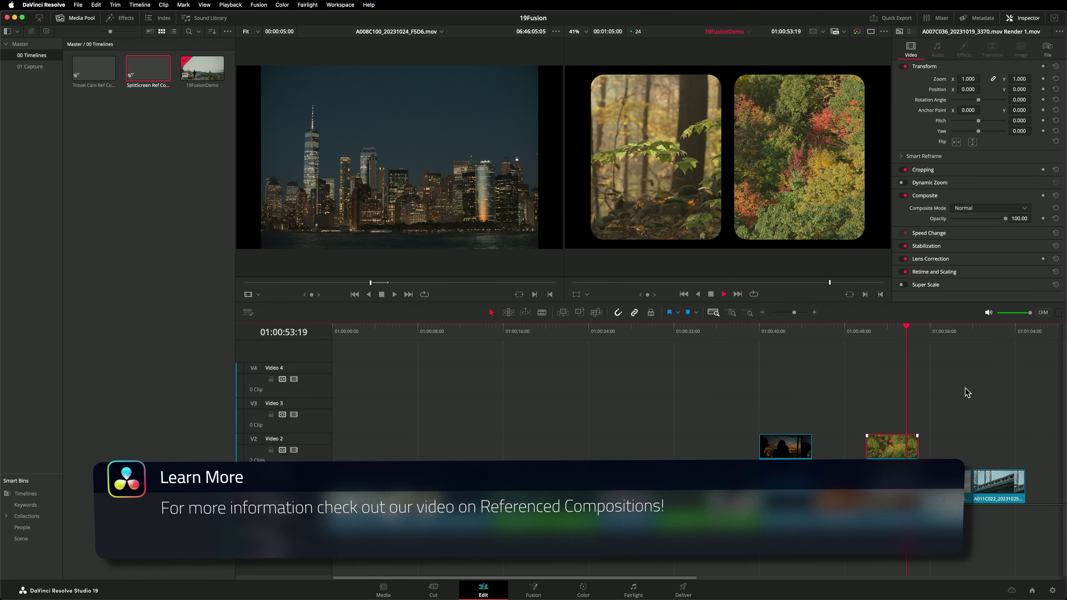
pyautogui.press('space')
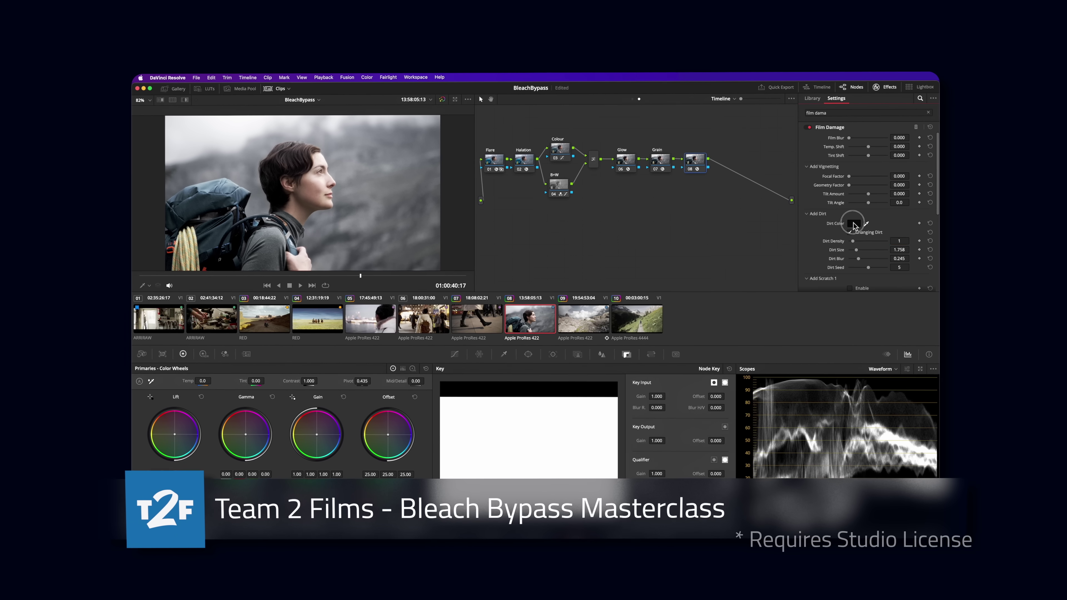
# - Make the film damage dirt white, then apply Film Look Creator from Effects to node 01
pyautogui.click(850, 224)
pyautogui.click(740, 242)
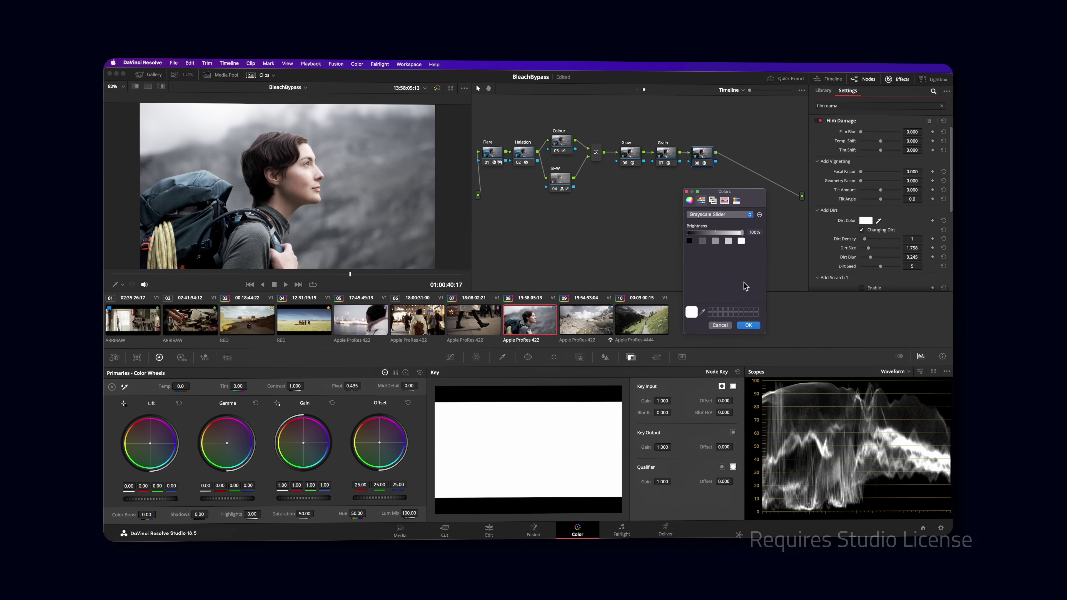
pyautogui.click(746, 325)
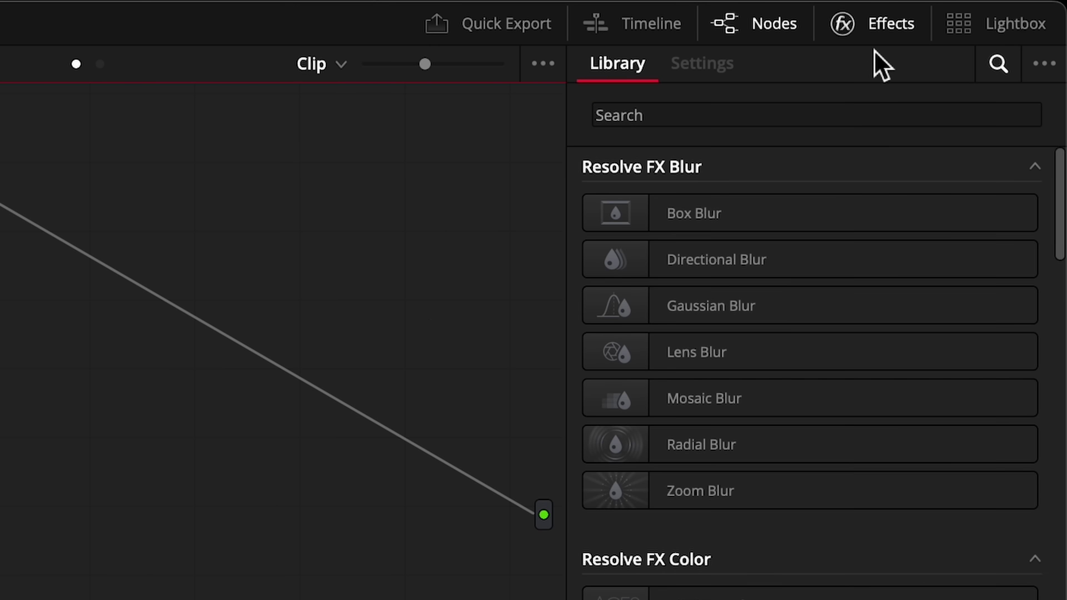
pyautogui.write('Film')
pyautogui.moveTo(870, 210); pyautogui.dragTo(198, 145)
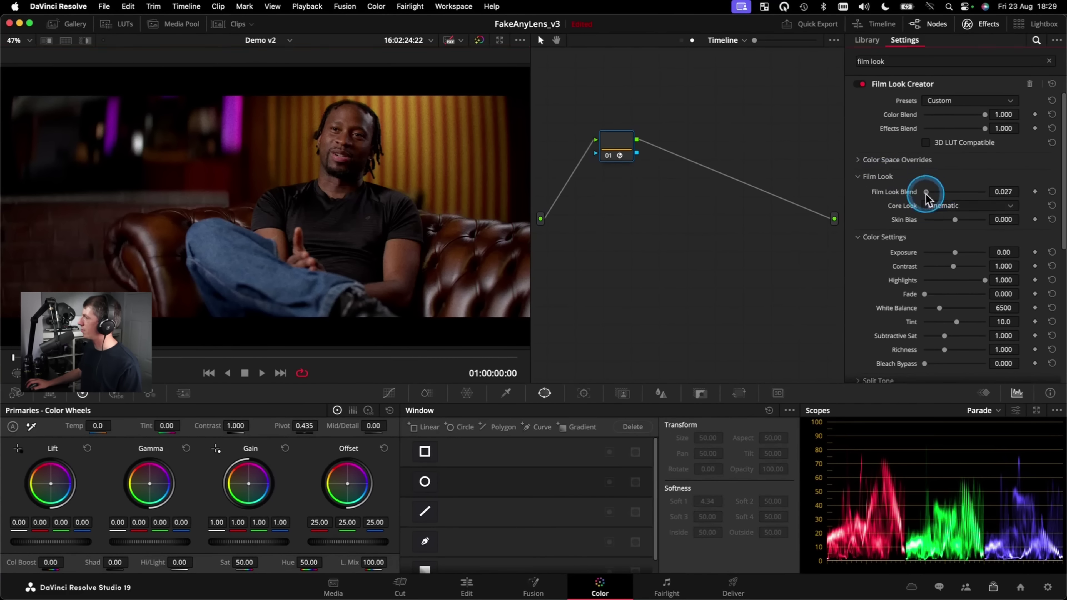
# - Set the core look to Rochester, toggle halation off and on, and lower the Halation Hue
pyautogui.click(958, 199)
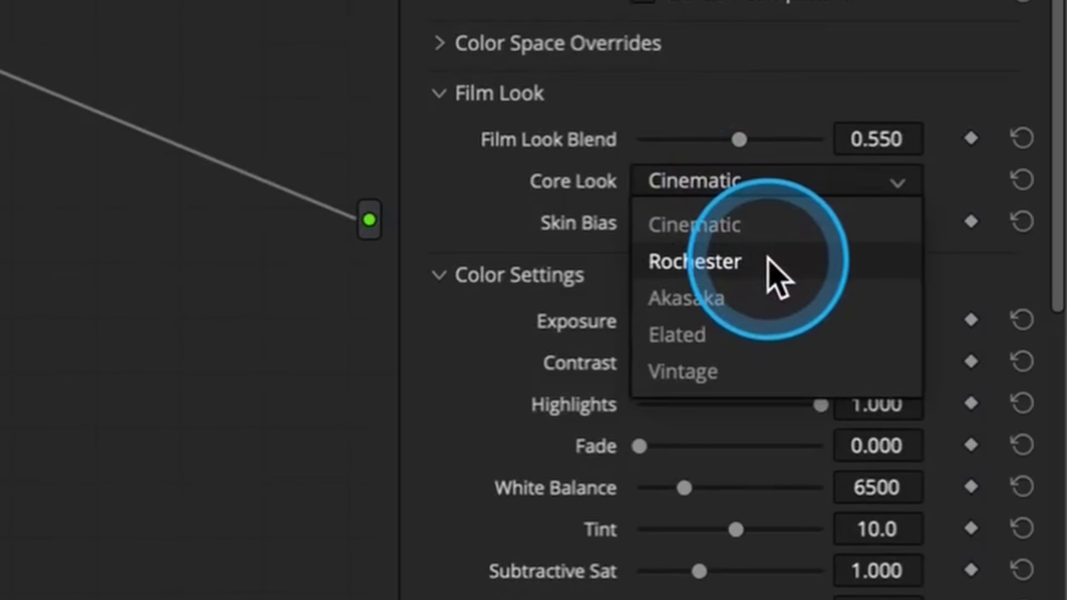
pyautogui.click(768, 259)
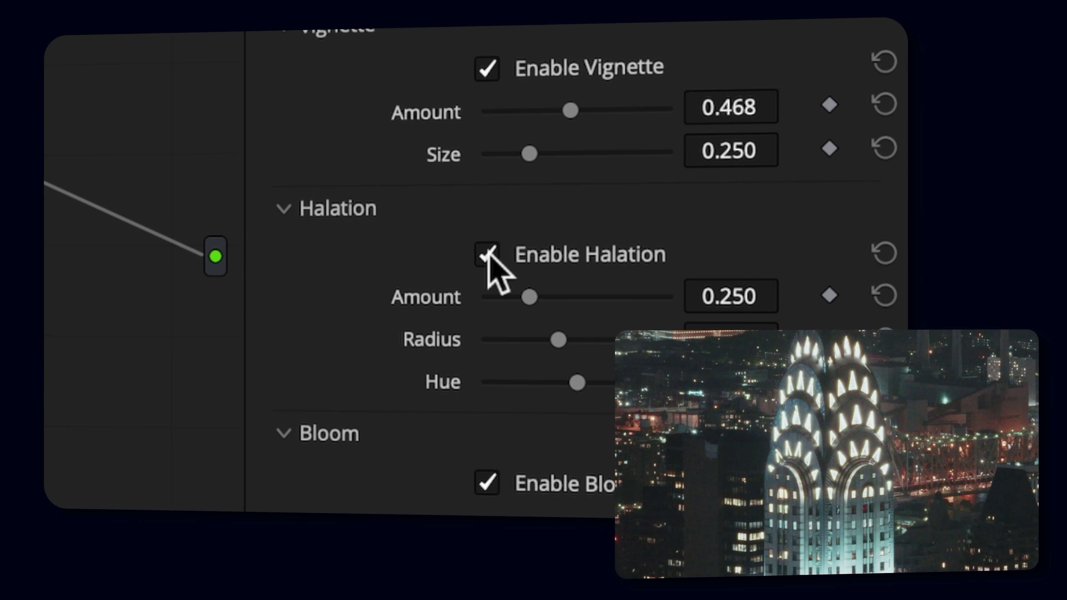
pyautogui.click(486, 254)
pyautogui.click(487, 254)
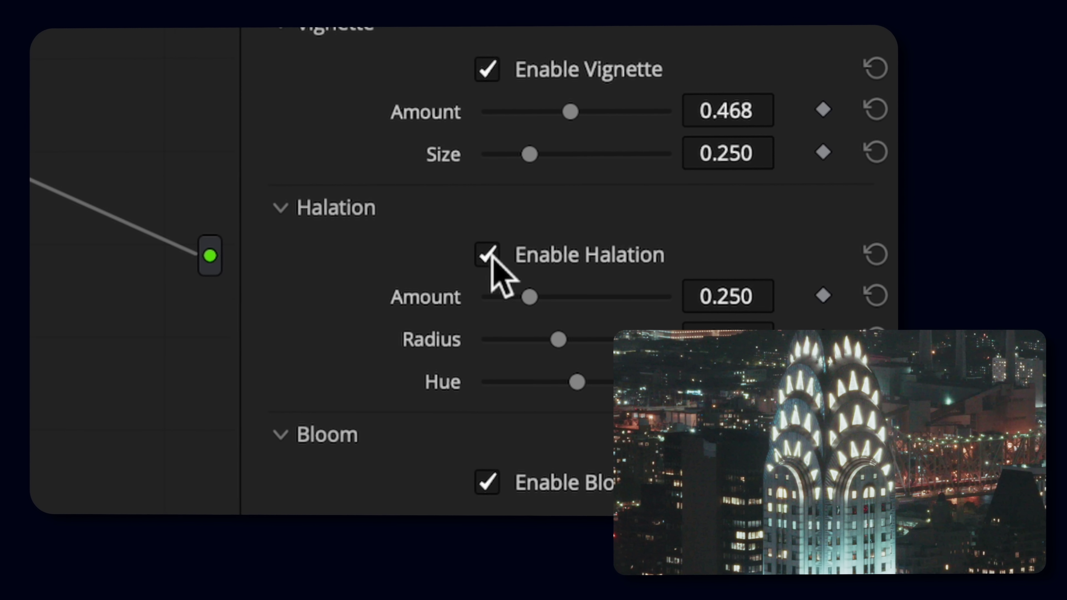
pyautogui.moveTo(577, 381); pyautogui.dragTo(522, 380)
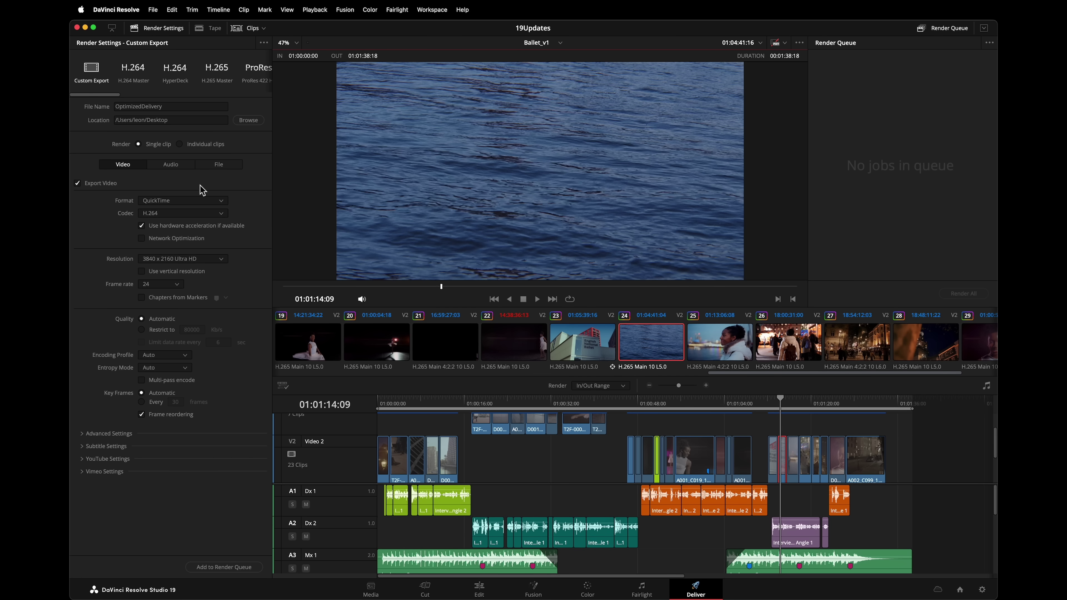
# - Enable Normalize Audio in the Audio render settings and render all queued jobs
pyautogui.click(189, 166)
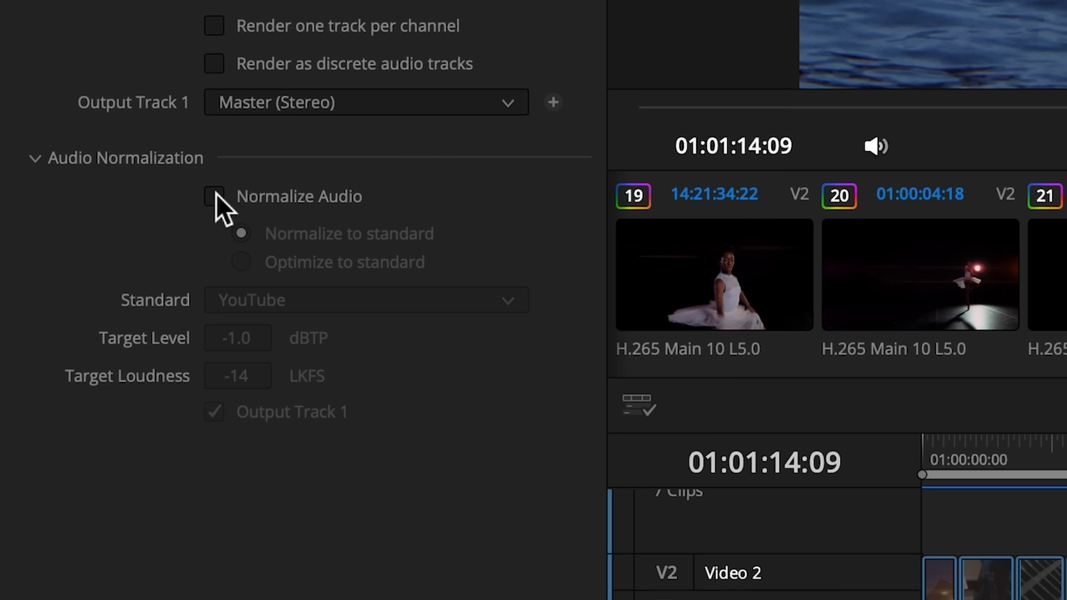
pyautogui.click(142, 316)
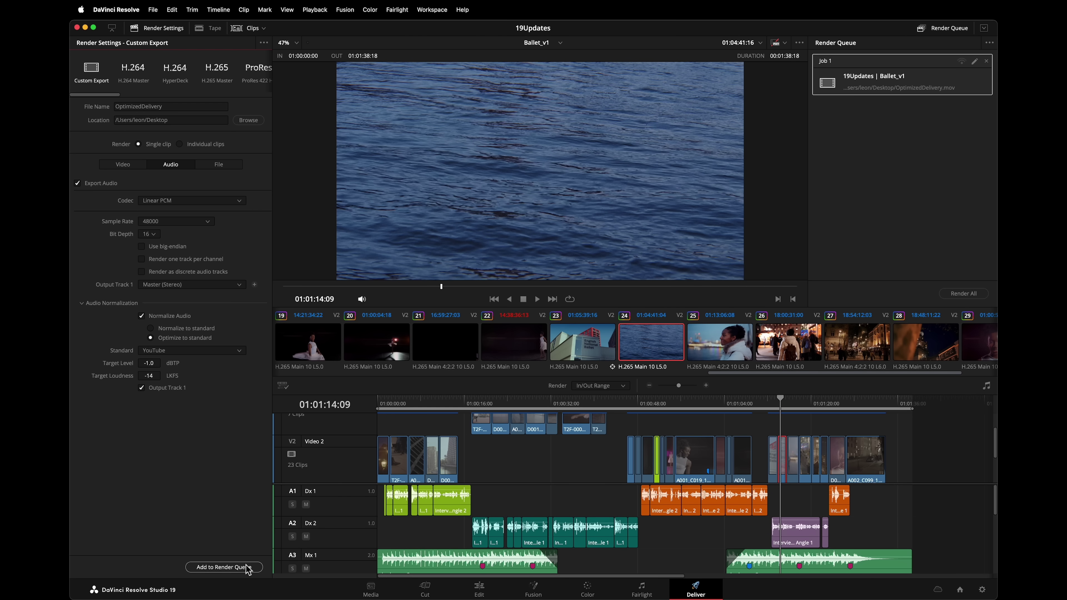
pyautogui.click(965, 294)
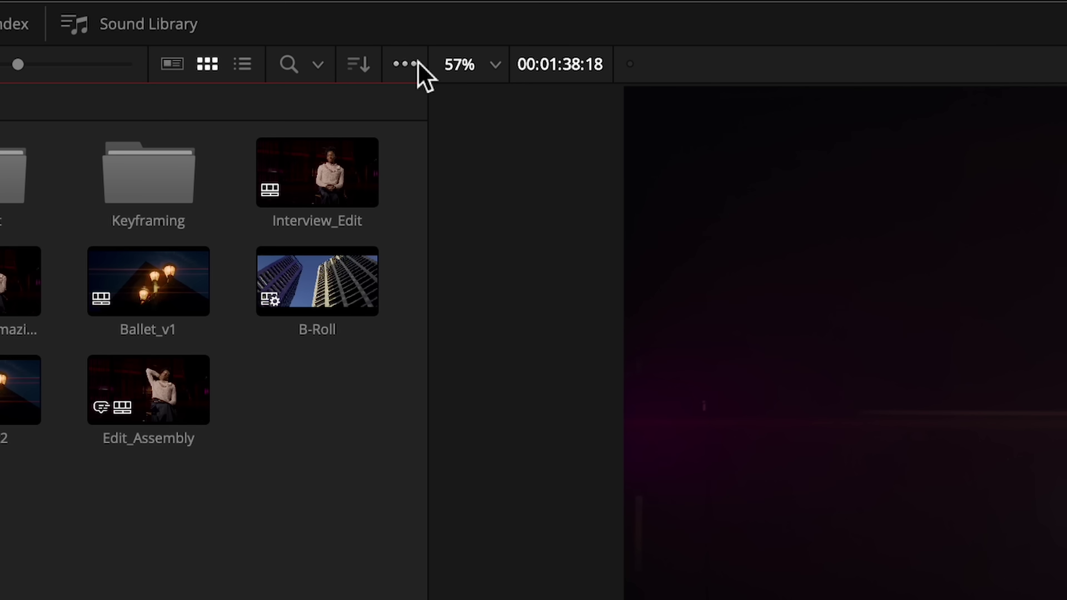
# - Restore the Ballet_v3 timeline from its 15/04/2024 deleted timeline backup
pyautogui.click(413, 66)
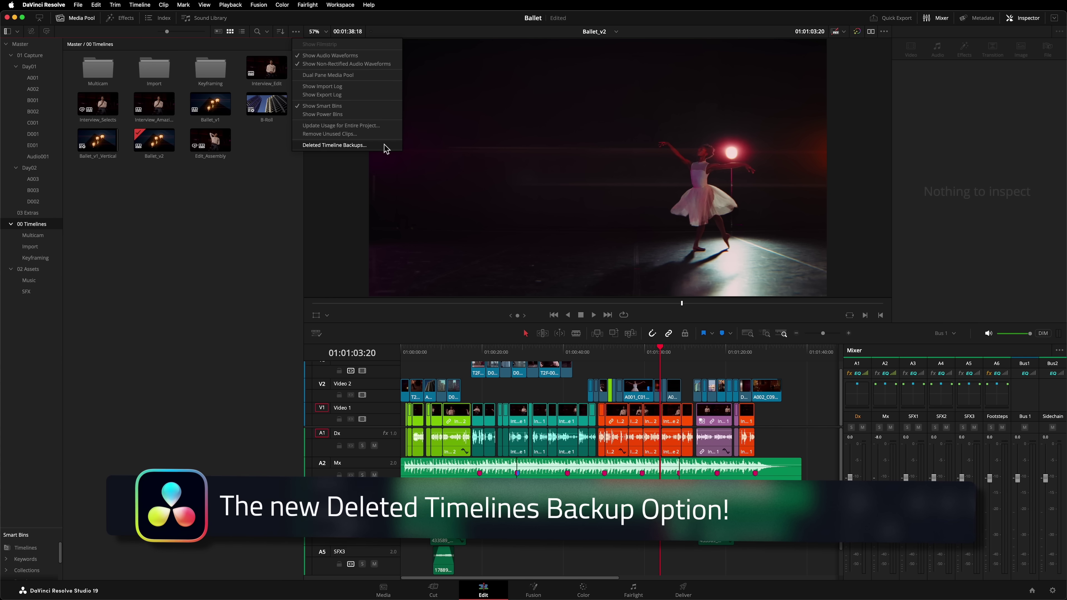
pyautogui.click(386, 148)
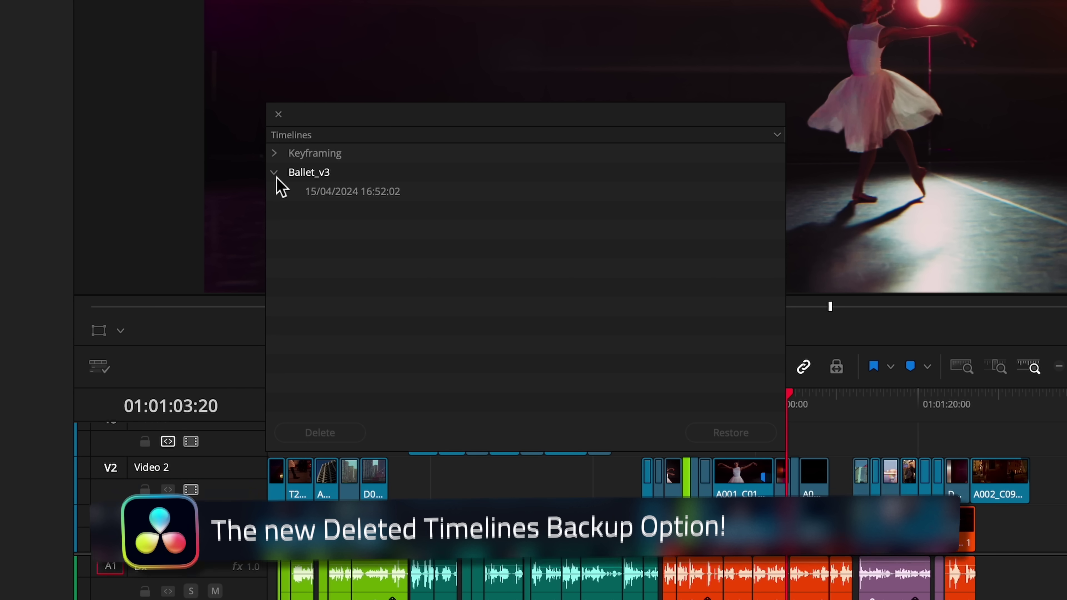
pyautogui.click(415, 193)
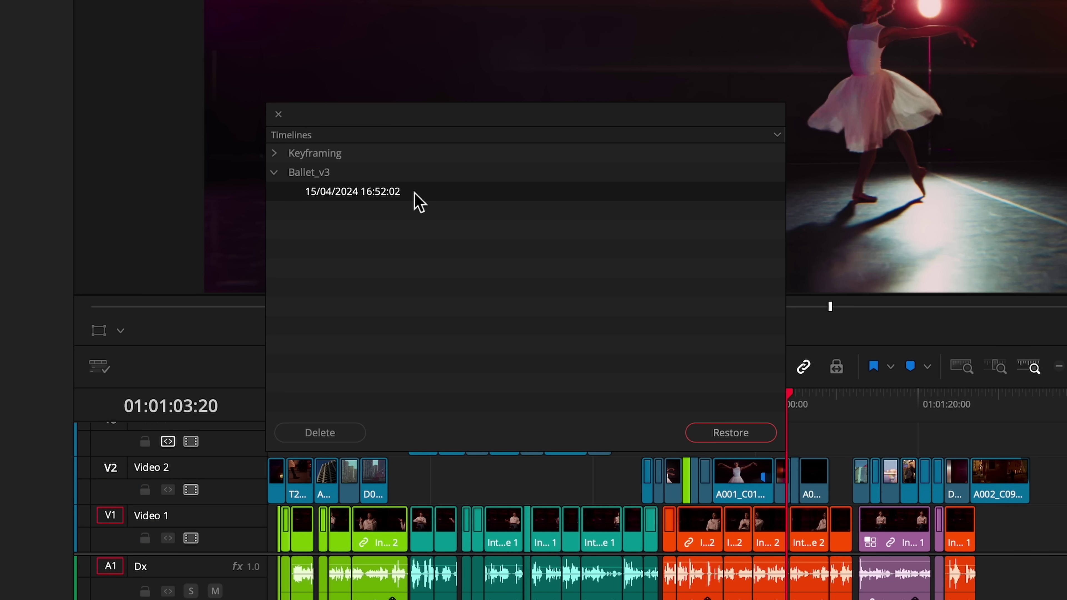
pyautogui.click(731, 433)
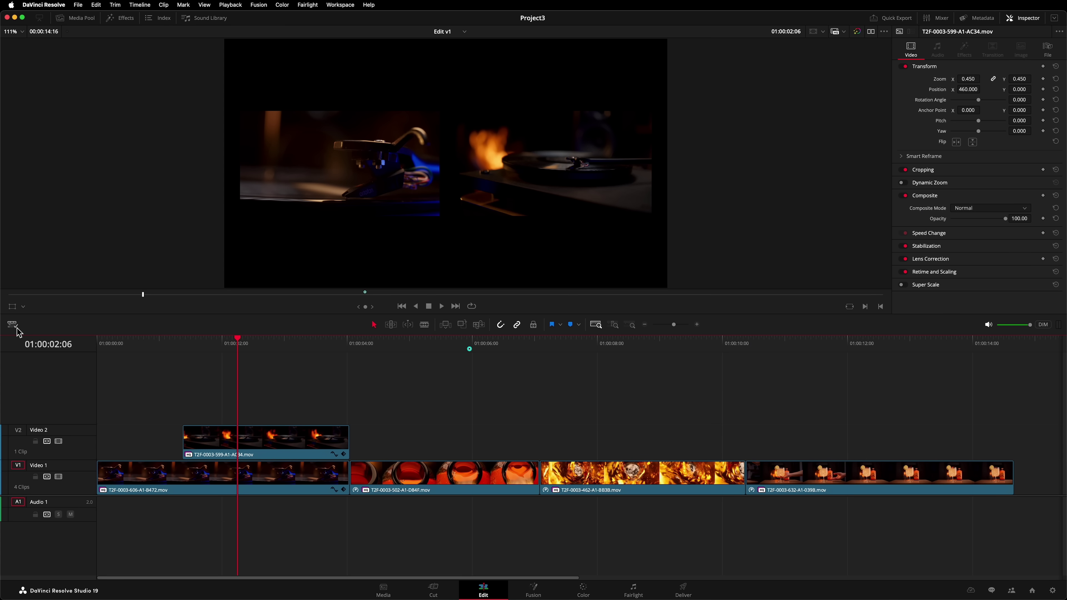
# - Set the viewer background to Checkerboard in Timeline View Options
pyautogui.click(16, 328)
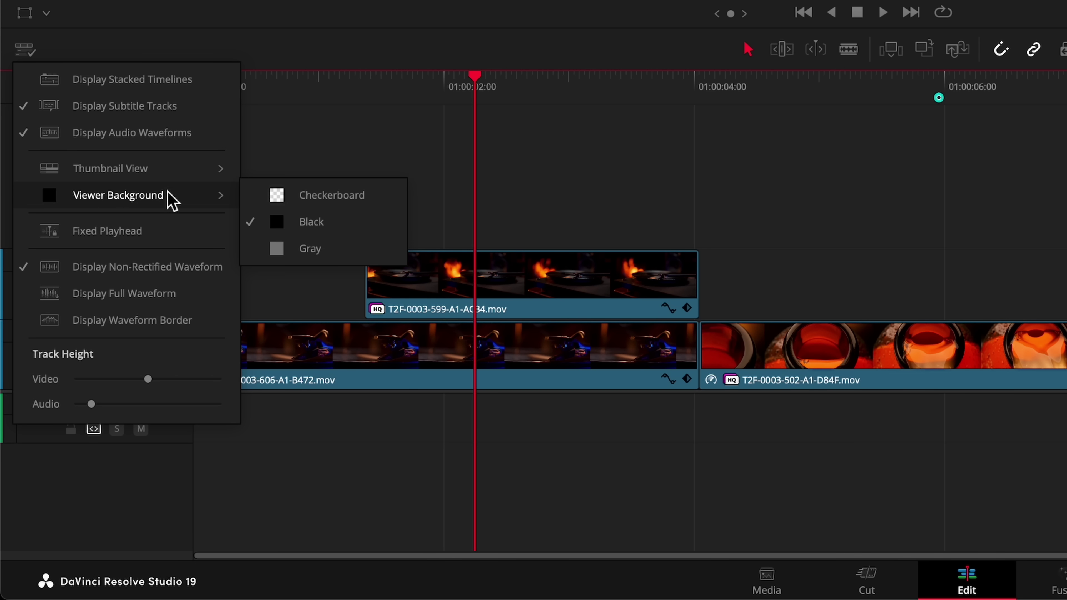
pyautogui.click(383, 196)
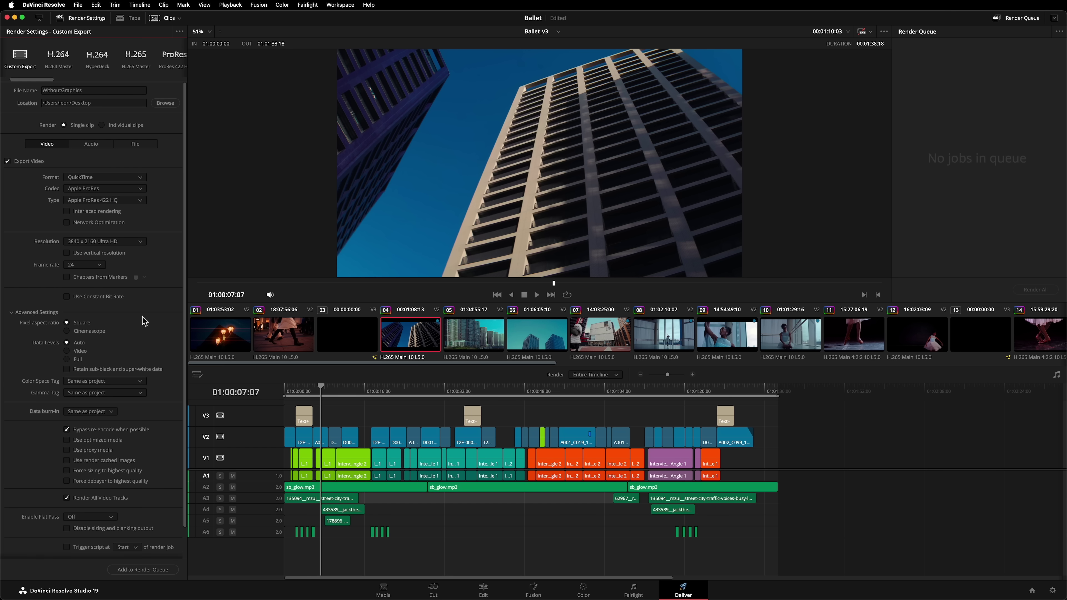
# - Uncheck Render All Video Tracks in Advanced Settings and check the Disable dropdown for Graphics
pyautogui.scroll(-3, 183, 320)
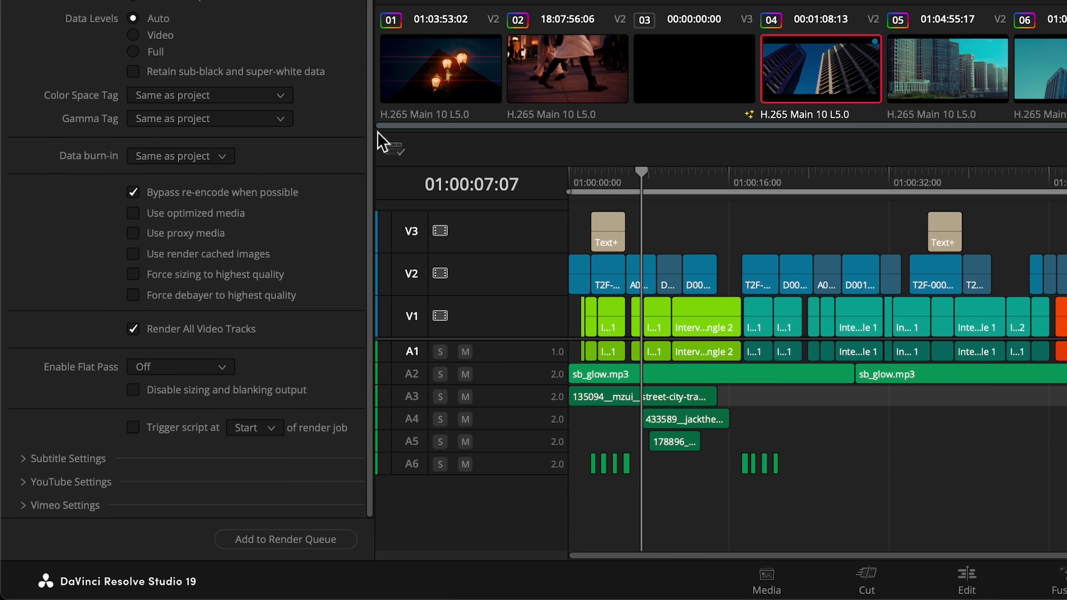
pyautogui.click(133, 329)
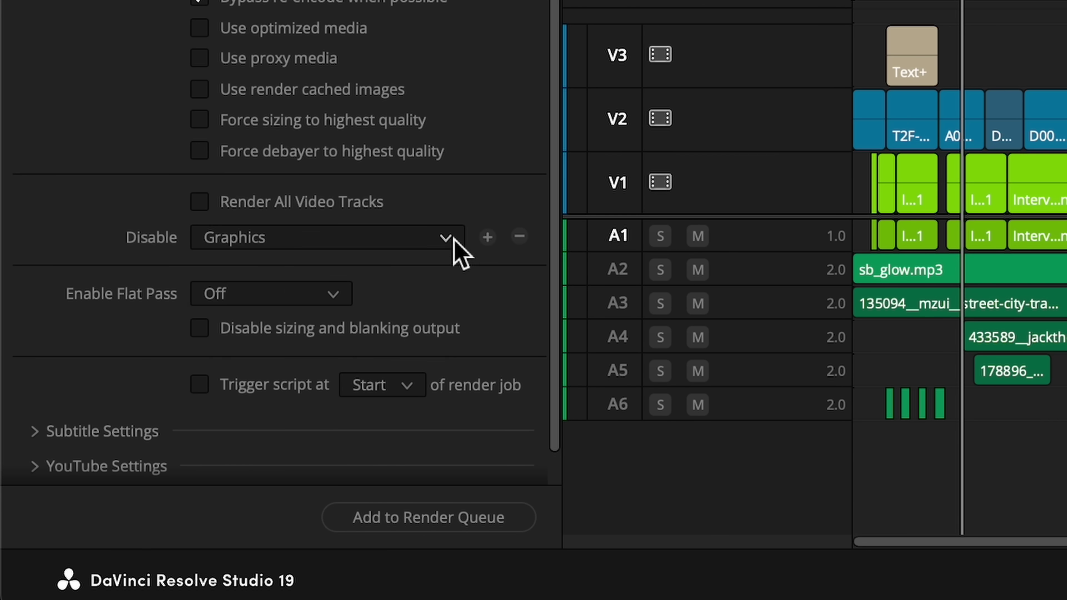
pyautogui.click(300, 354)
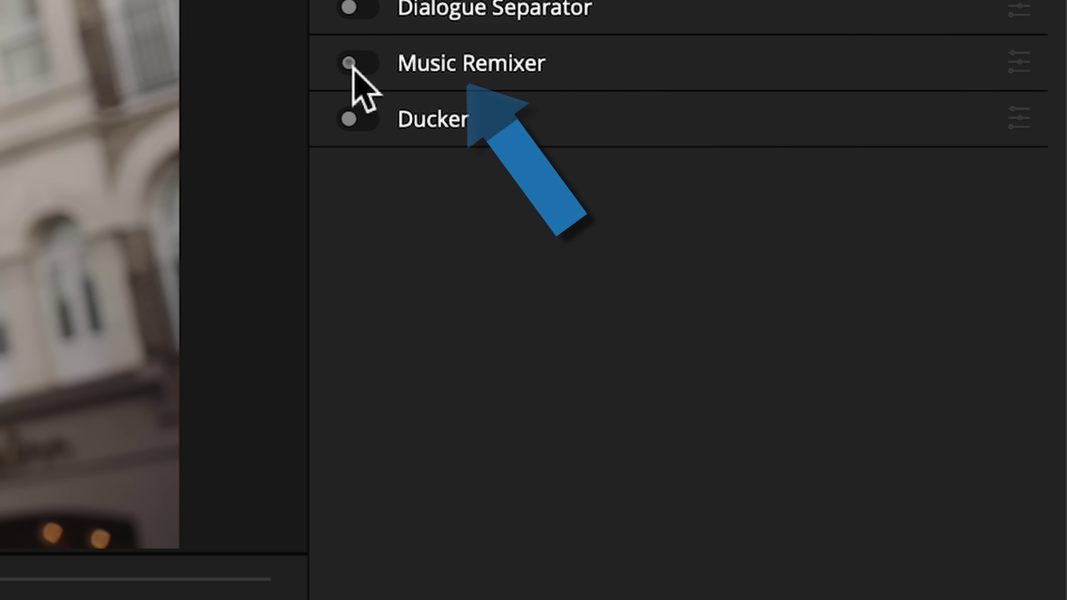
# - Enable Music Remixer on Audio 1 and play the song to audition the stems
pyautogui.click(353, 64)
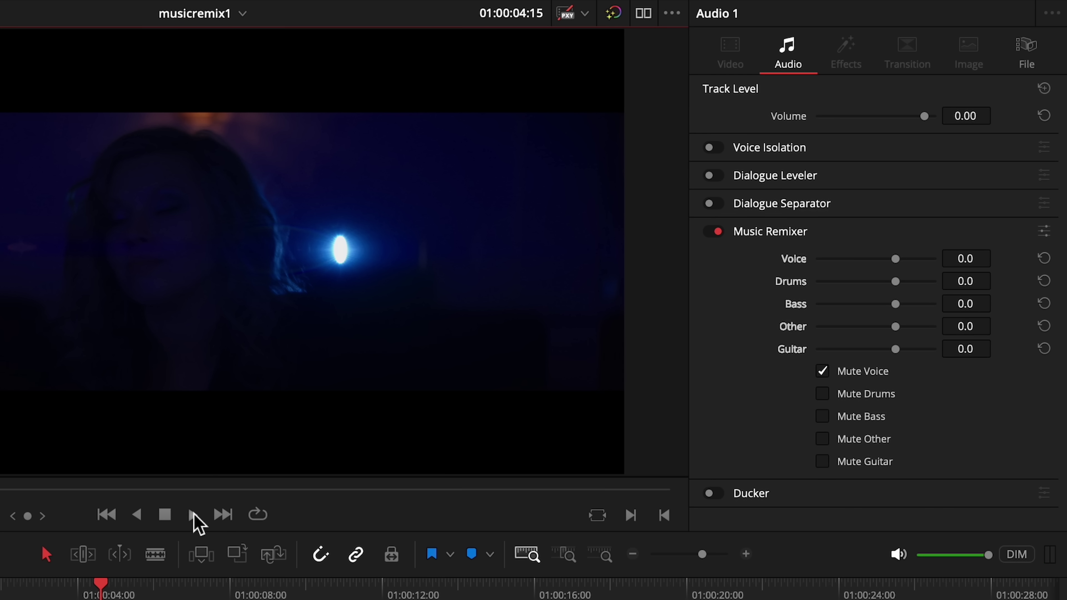
pyautogui.click(193, 516)
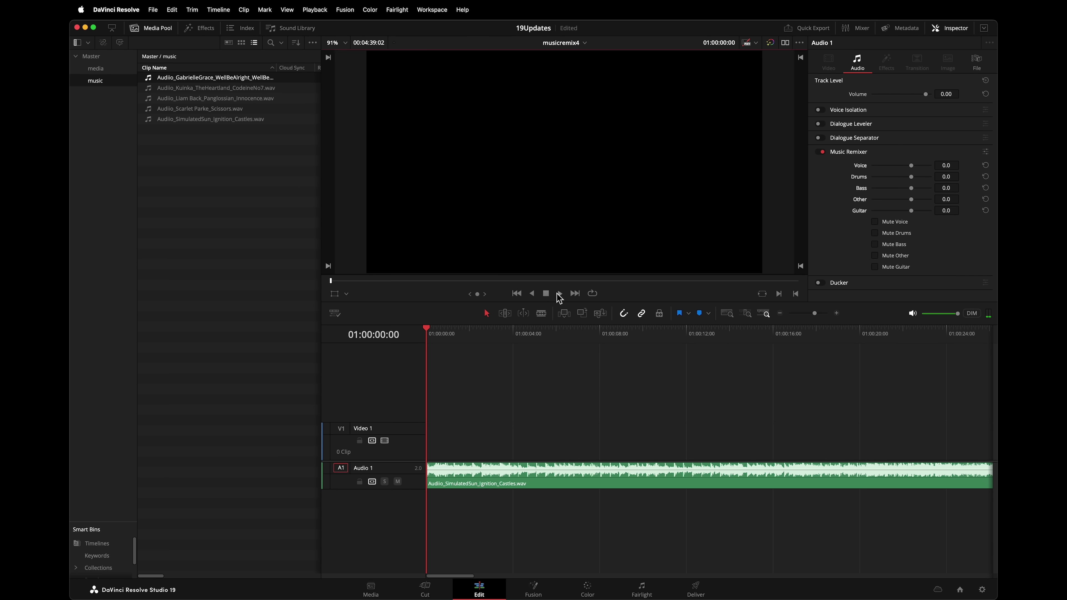
pyautogui.click(559, 294)
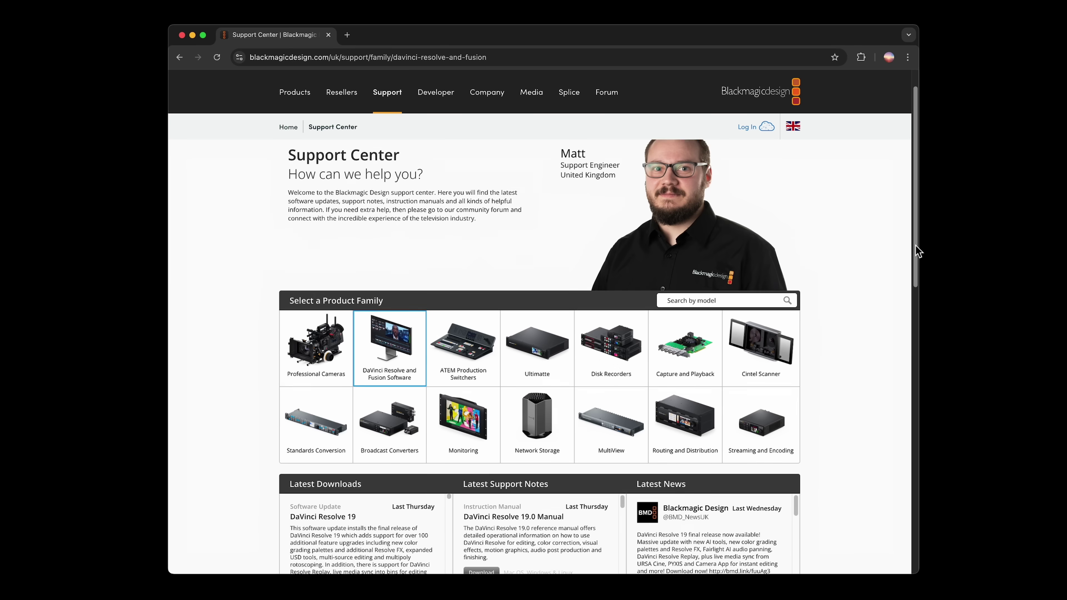
# - Scroll down the Blackmagic Design Support Center page
pyautogui.scroll(-6, 914, 252)
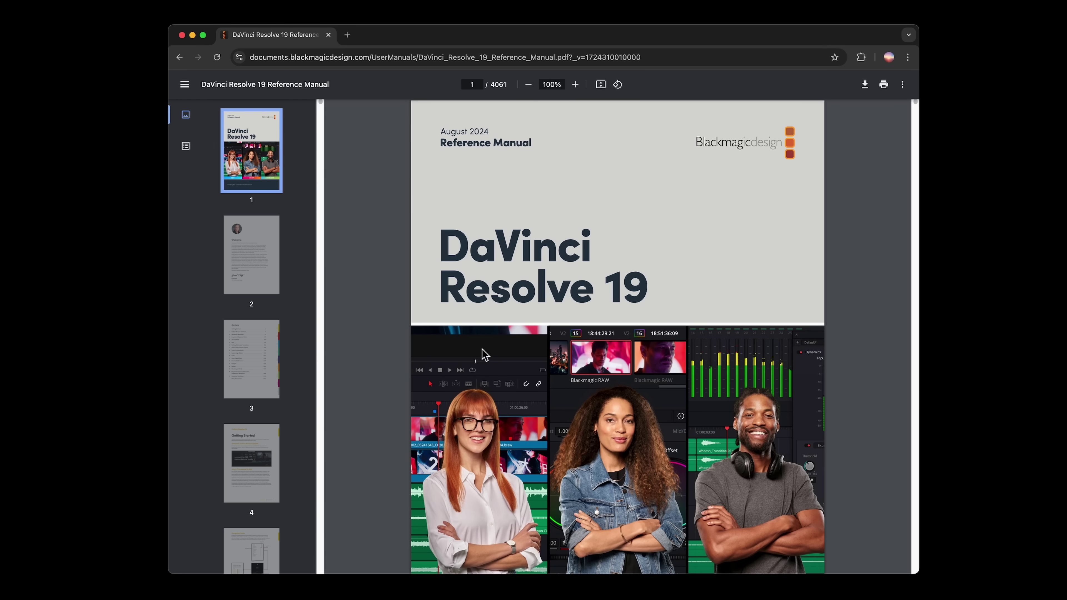
# - Go back from the reference manual and scroll through the Studio feature comparison table
pyautogui.click(180, 57)
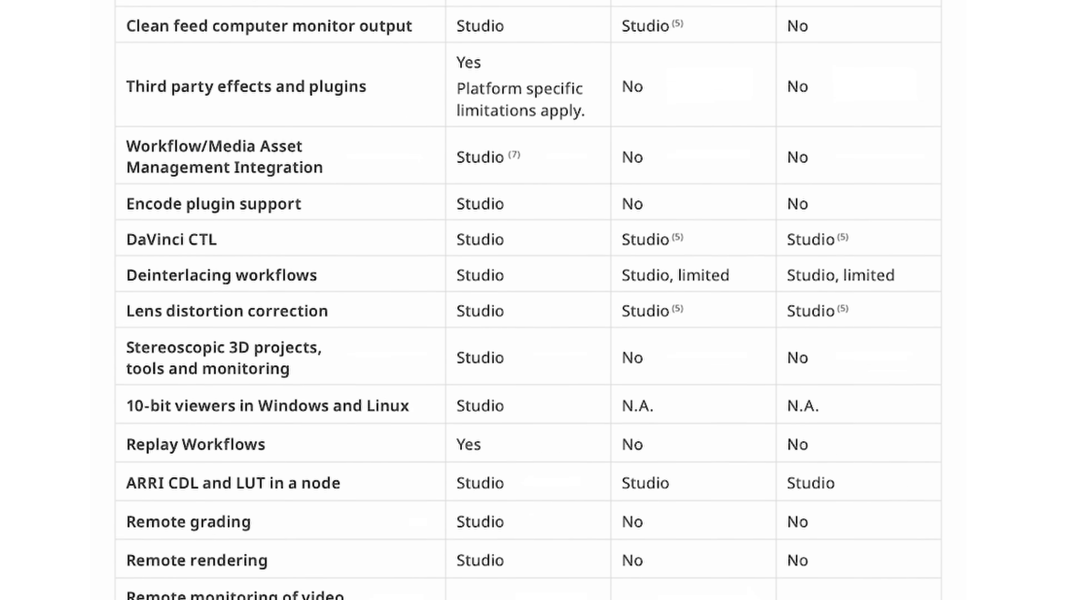
pyautogui.scroll(-3, 528, 300)
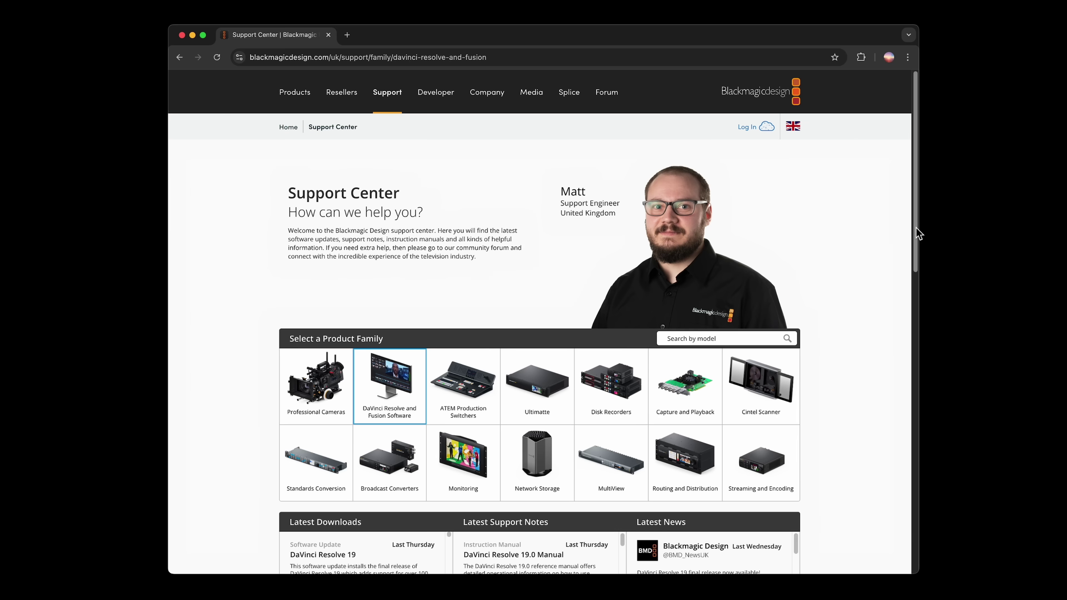
pyautogui.scroll(-5, 883, 294)
pyautogui.scroll(-2, 909, 317)
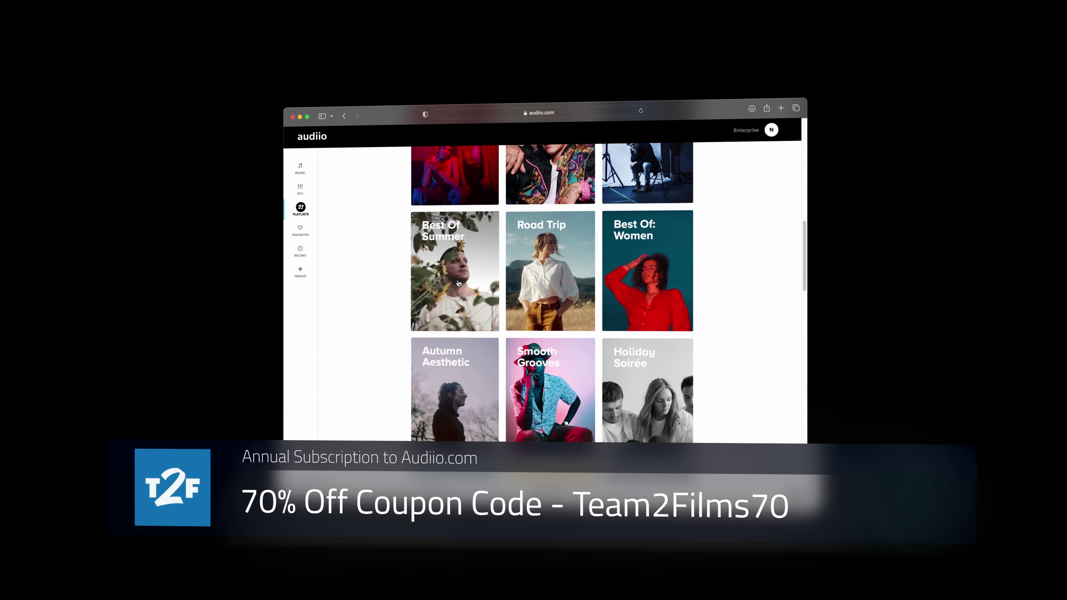
# - Open the Best of Summer playlist on audiio.com
pyautogui.click(459, 283)
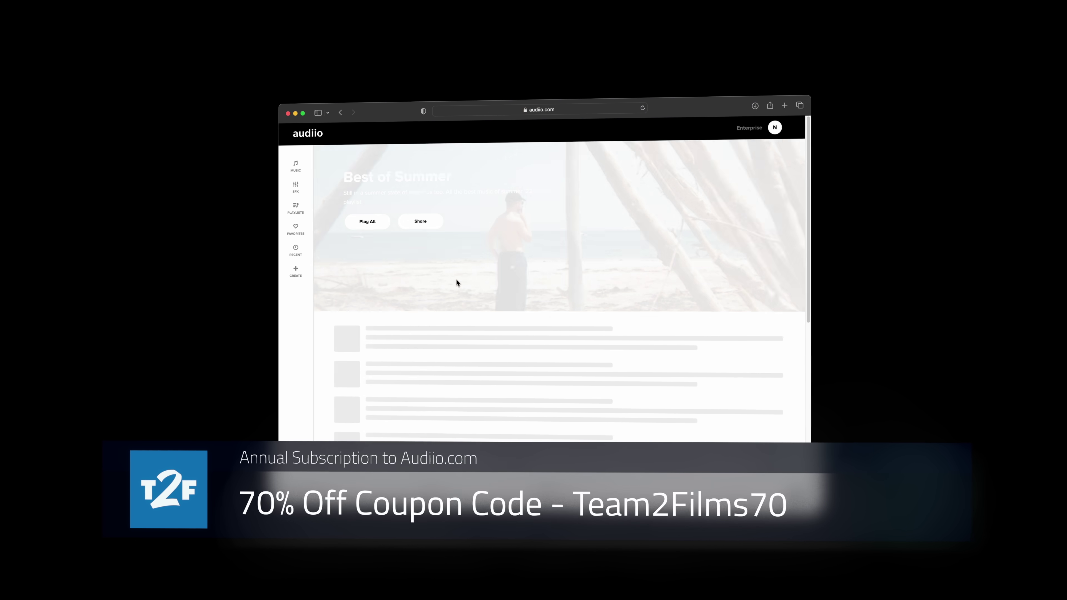